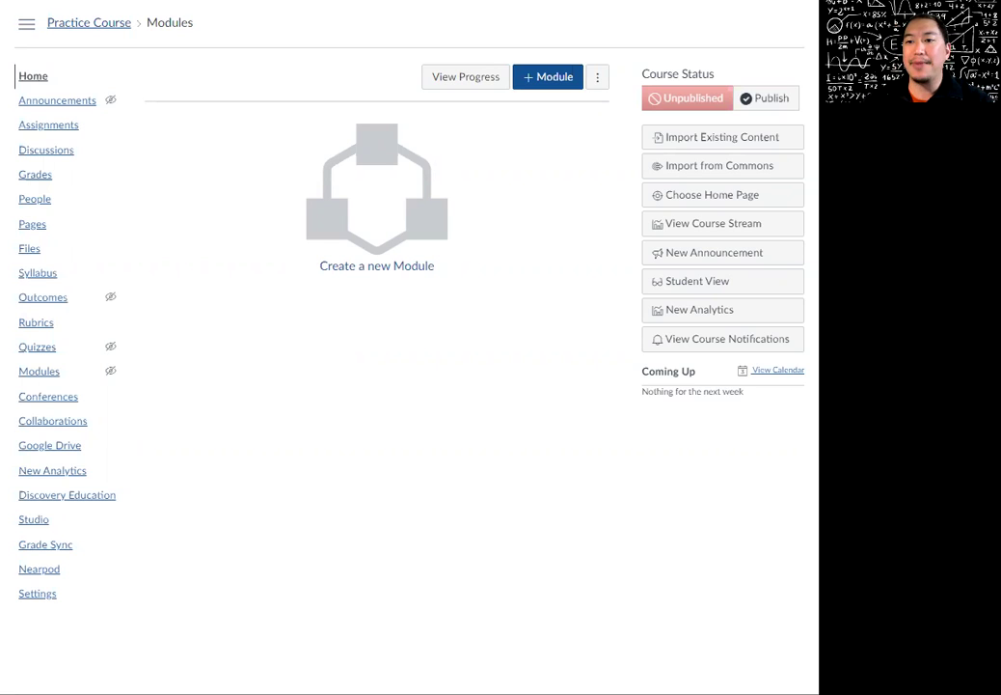
Create a new quiz in the course using the New Quizzes engine.
{"action": "left_click", "coordinate": [43, 351]}
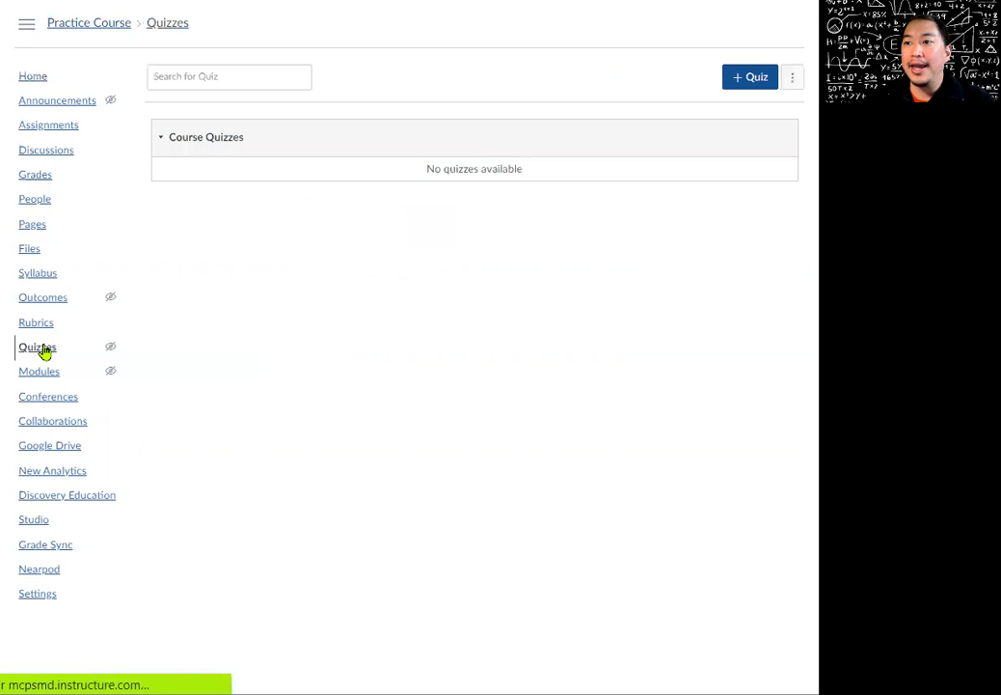
{"action": "left_click", "coordinate": [738, 82]}
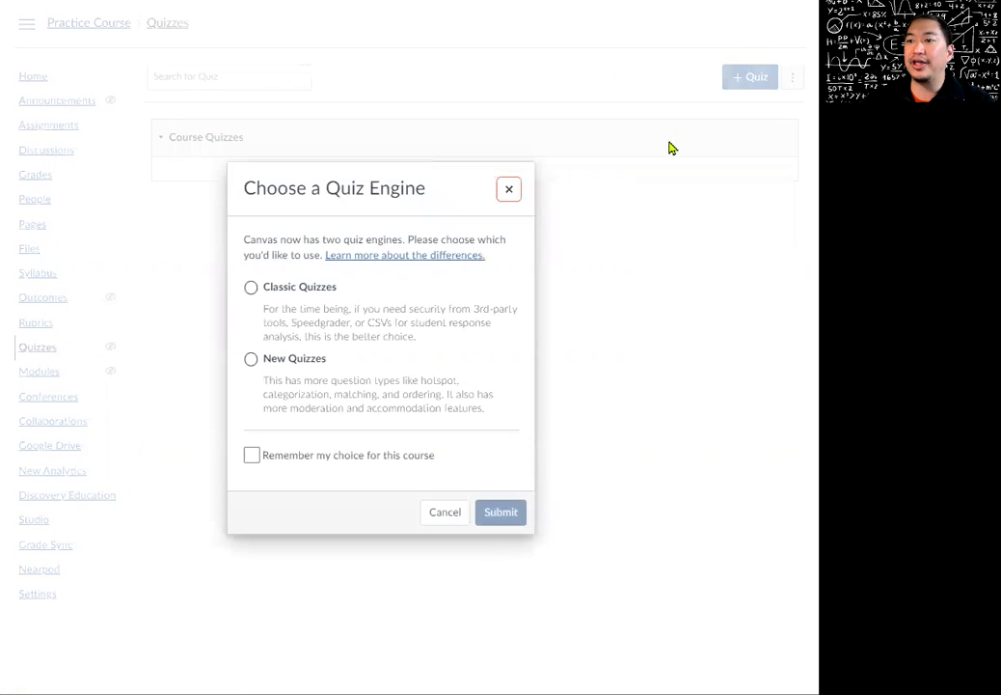
{"action": "left_click", "coordinate": [251, 361]}
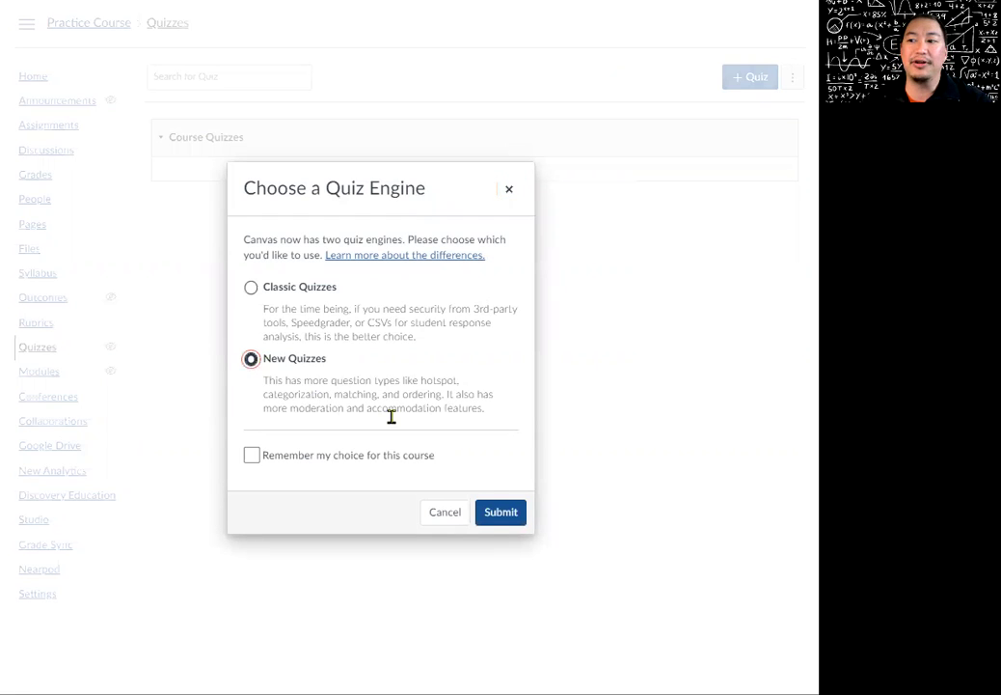
{"action": "left_click", "coordinate": [507, 521]}
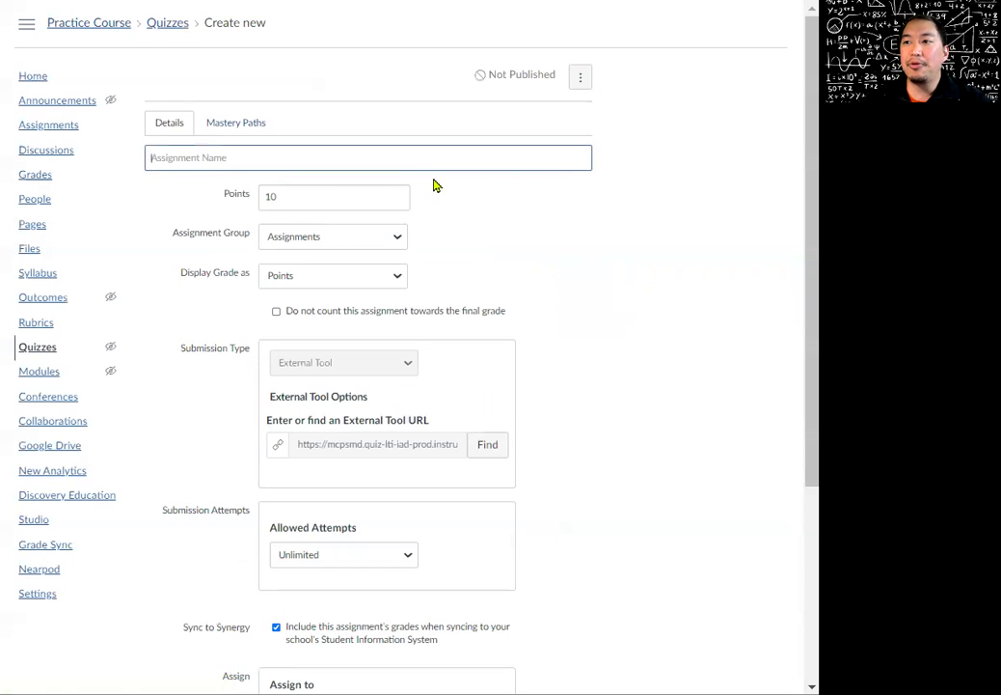
Name the quiz "1 Step Equations" and set it to 3 points.
{"action": "type", "text": "1"}
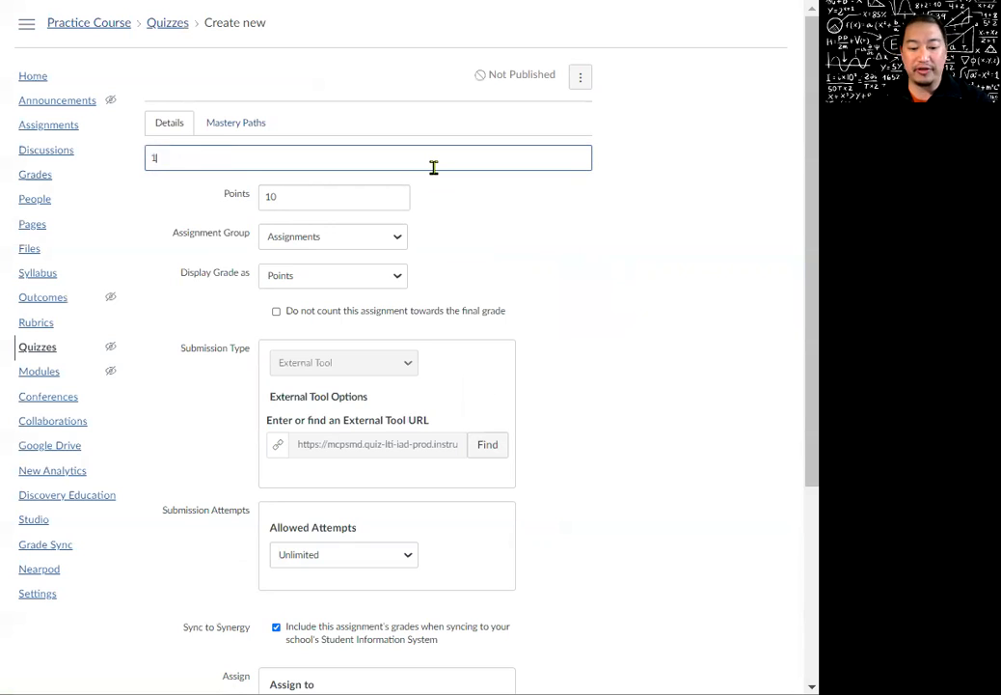
{"action": "type", "text": " Step Equations"}
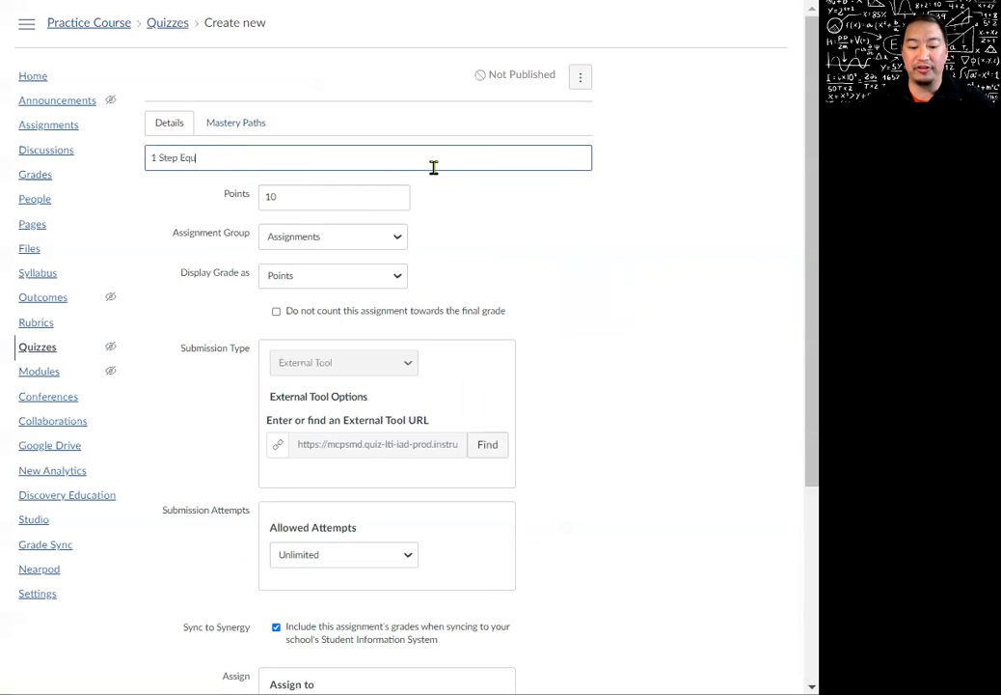
{"action": "double_click", "coordinate": [382, 198]}
{"action": "type", "text": "3"}
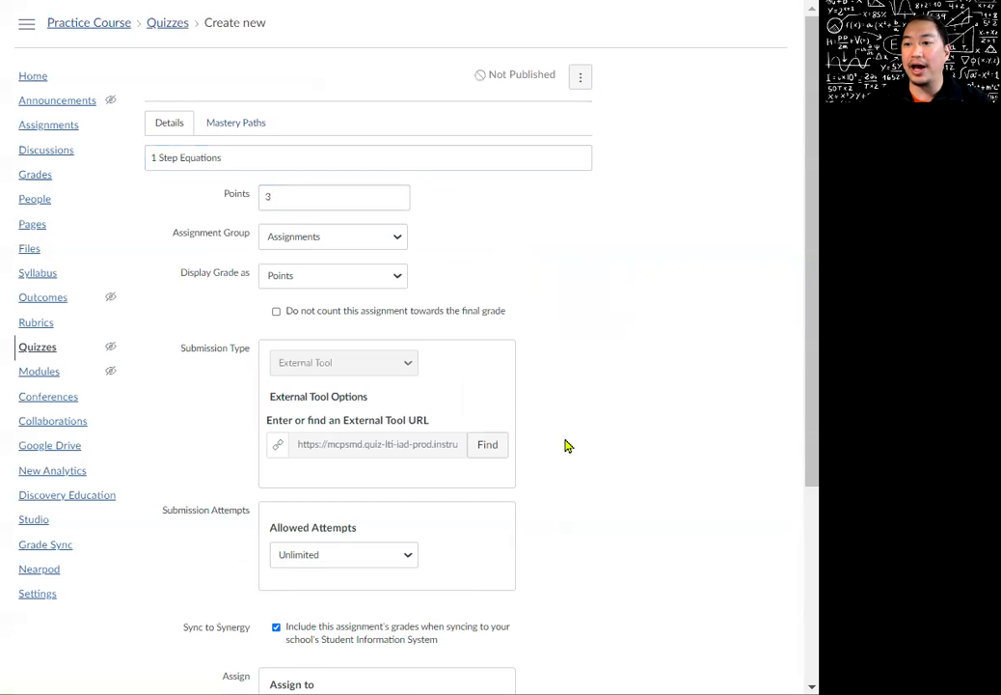
Set the quiz due date to Dec 15 11:59pm for everyone and save the quiz without publishing it.
{"action": "scroll", "coordinate": [565, 428], "scroll_direction": "down", "scroll_amount": 3}
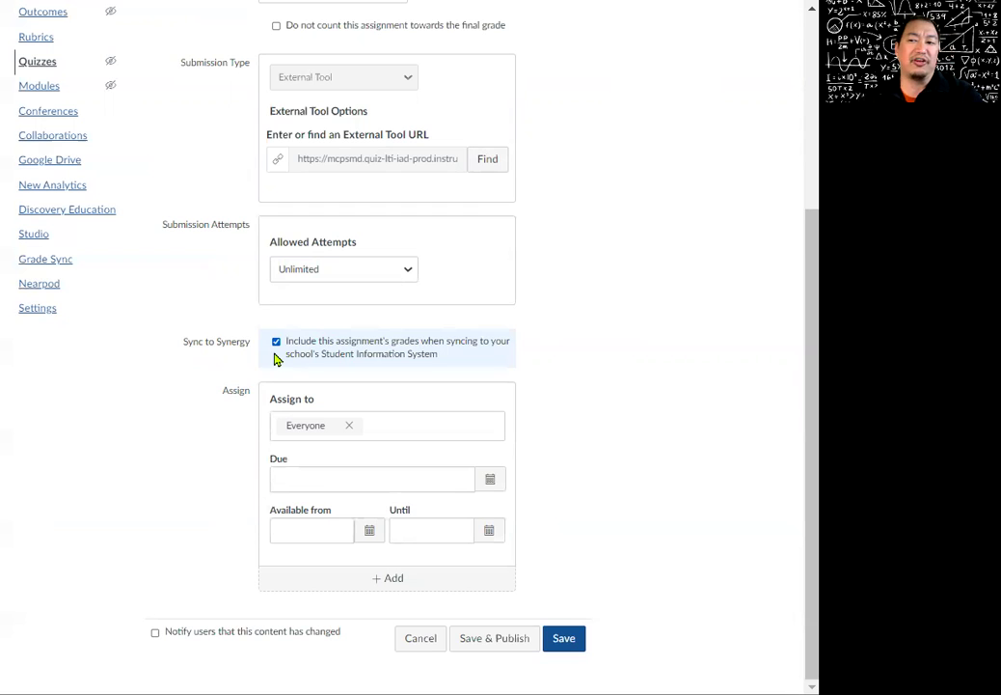
{"action": "left_click", "coordinate": [493, 481]}
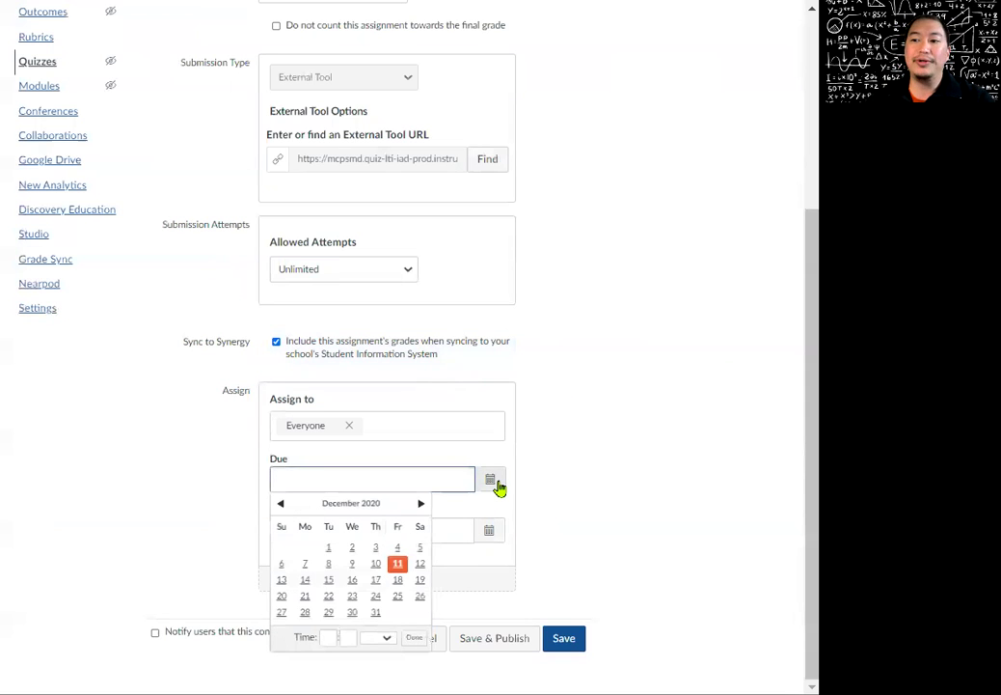
{"action": "left_click", "coordinate": [329, 581]}
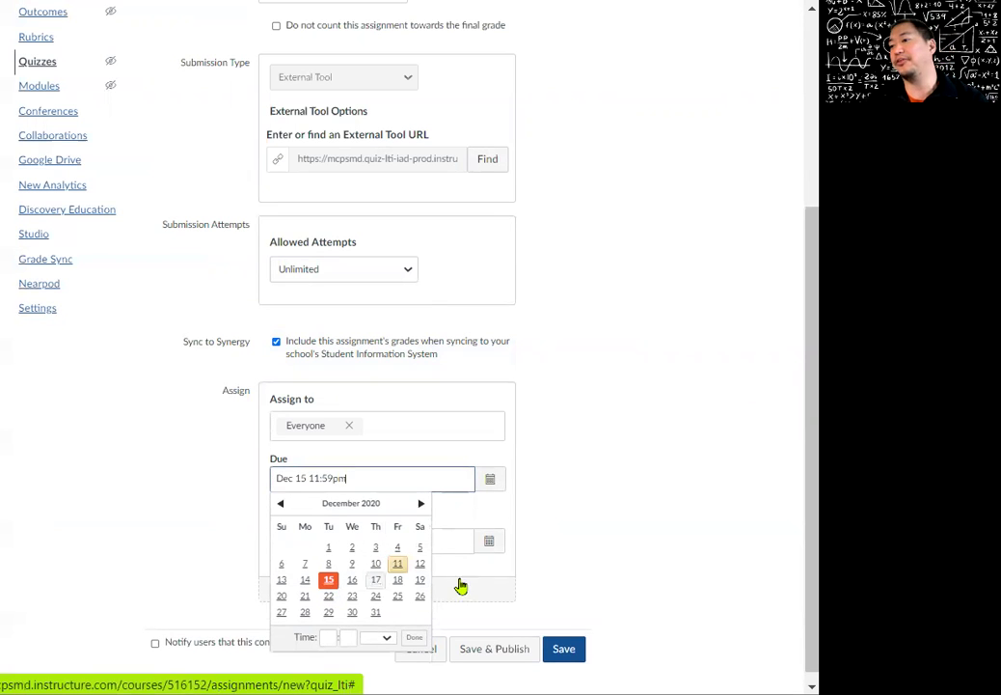
{"action": "left_click", "coordinate": [574, 652]}
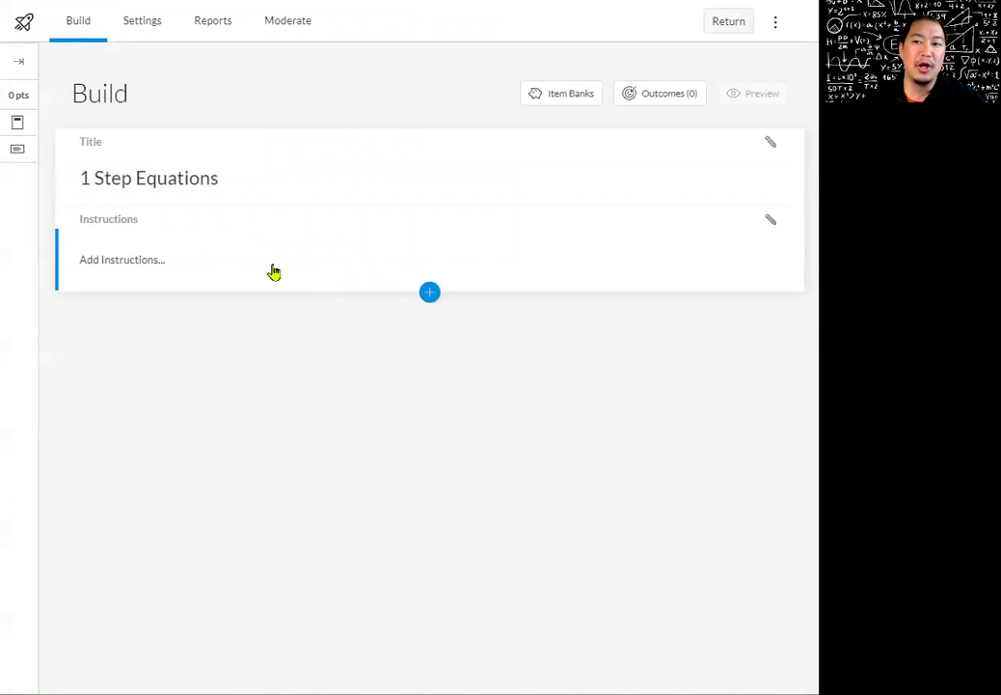
Add the quiz instructions "Do your best and good luck!".
{"action": "left_click", "coordinate": [199, 270]}
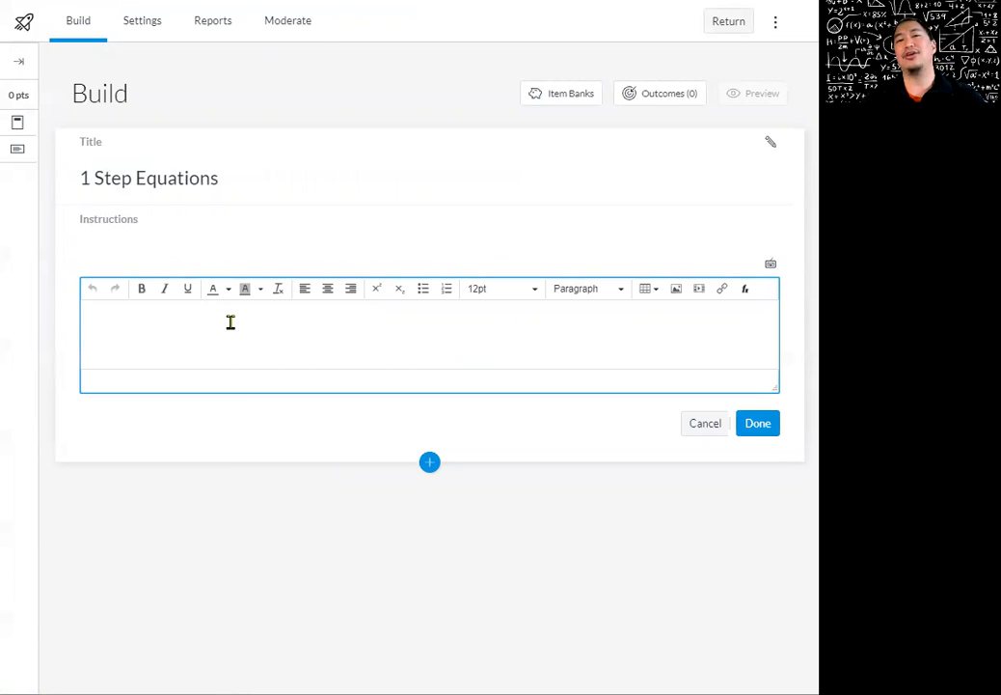
{"action": "type", "text": "Do your best and good luck!"}
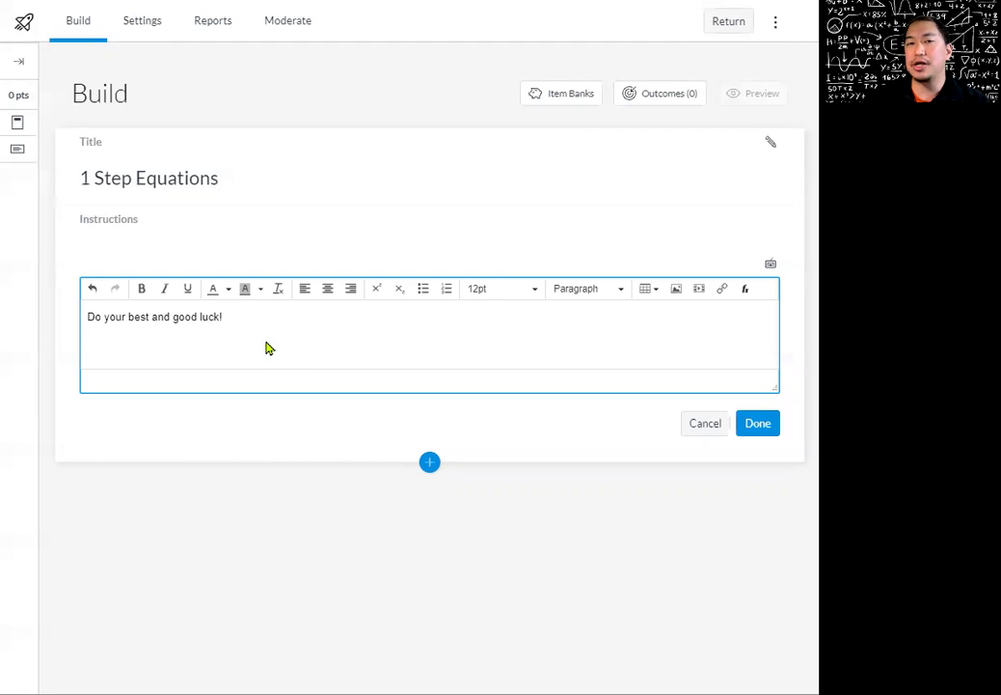
{"action": "left_click", "coordinate": [759, 425]}
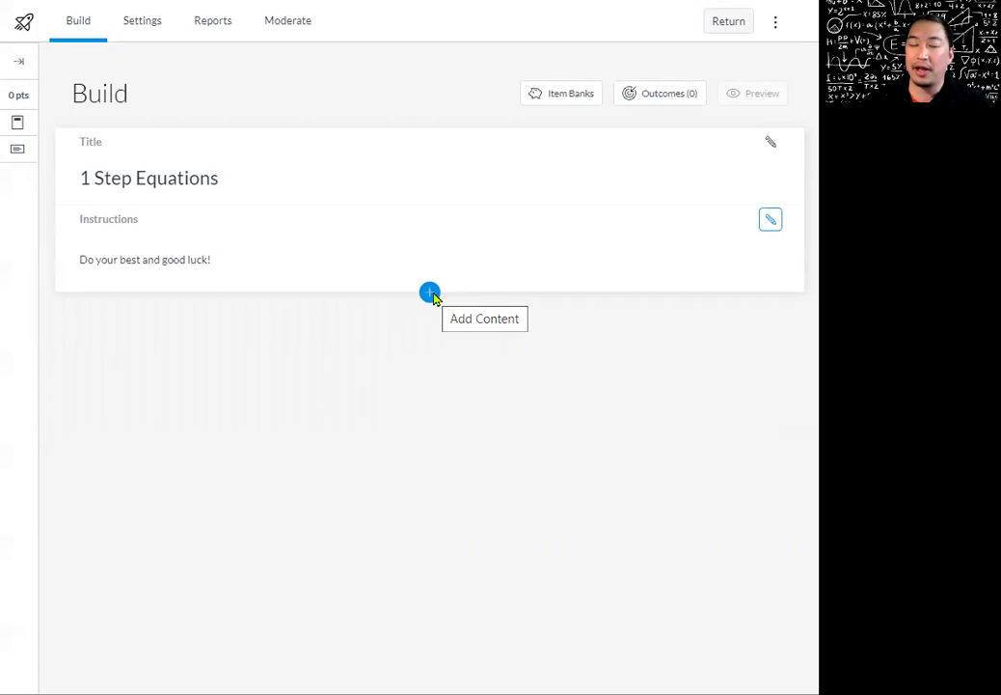
Open the item bank management page from the quiz and look through the existing banks.
{"action": "left_click", "coordinate": [774, 32]}
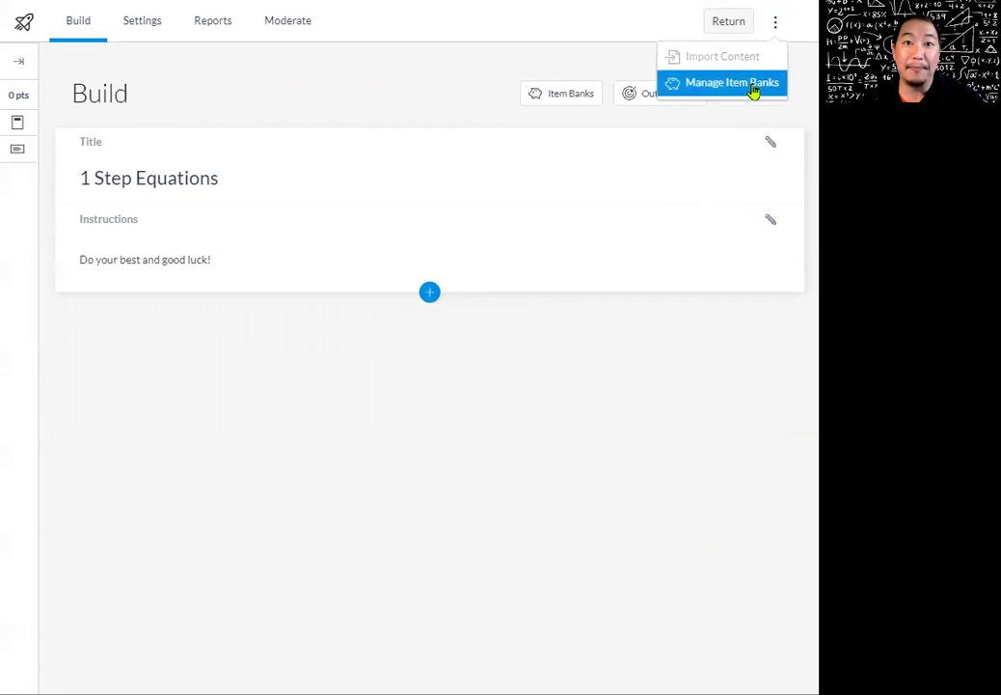
{"action": "left_click", "coordinate": [754, 90]}
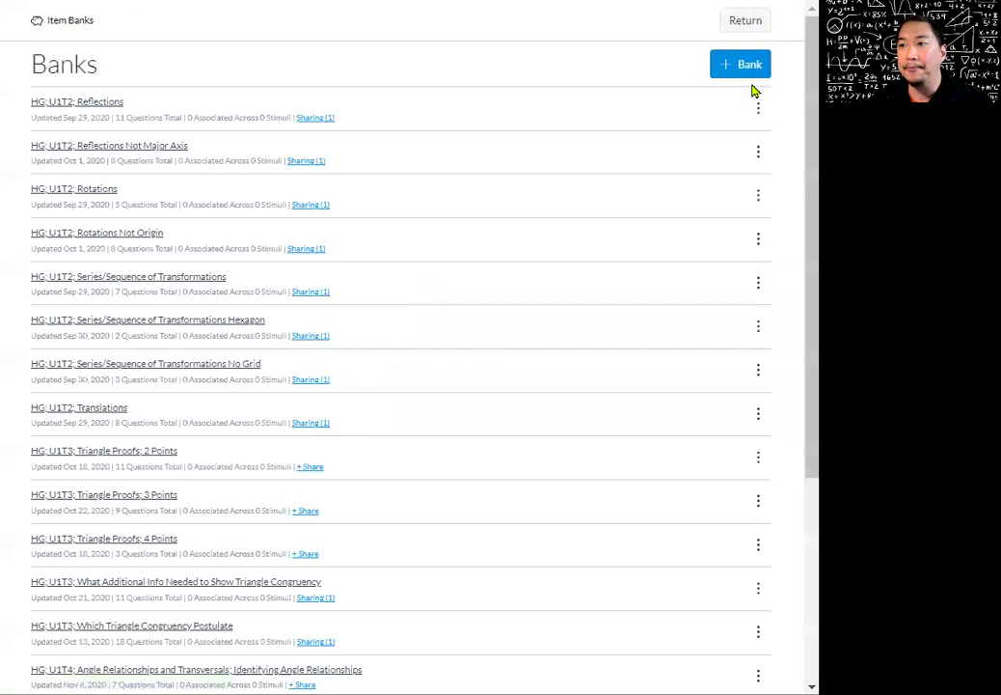
{"action": "scroll", "coordinate": [282, 219], "scroll_direction": "down", "scroll_amount": 4}
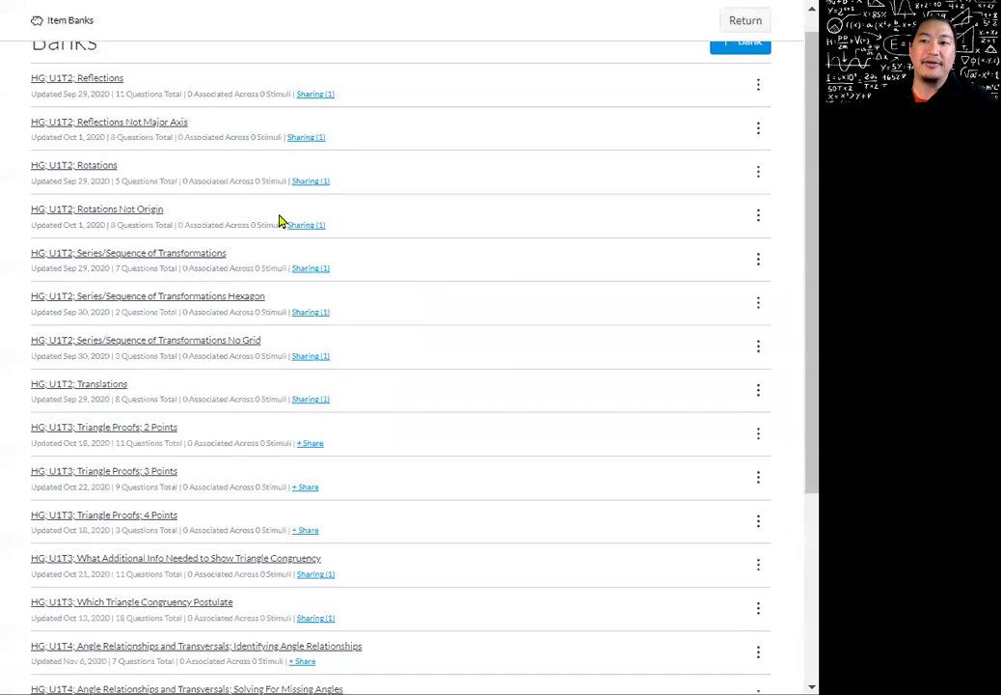
{"action": "scroll", "coordinate": [286, 229], "scroll_direction": "up", "scroll_amount": 2}
{"action": "scroll", "coordinate": [286, 229], "scroll_direction": "up", "scroll_amount": 2}
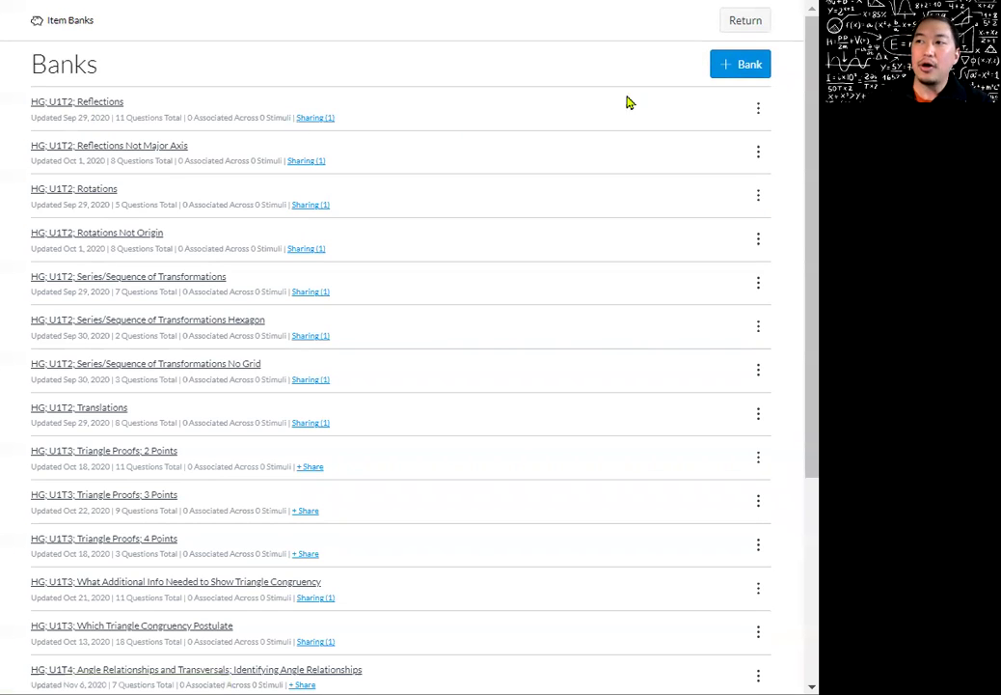
Create a new item bank named "PC; 1 Step Equations Fill In The Bank".
{"action": "left_click", "coordinate": [732, 70]}
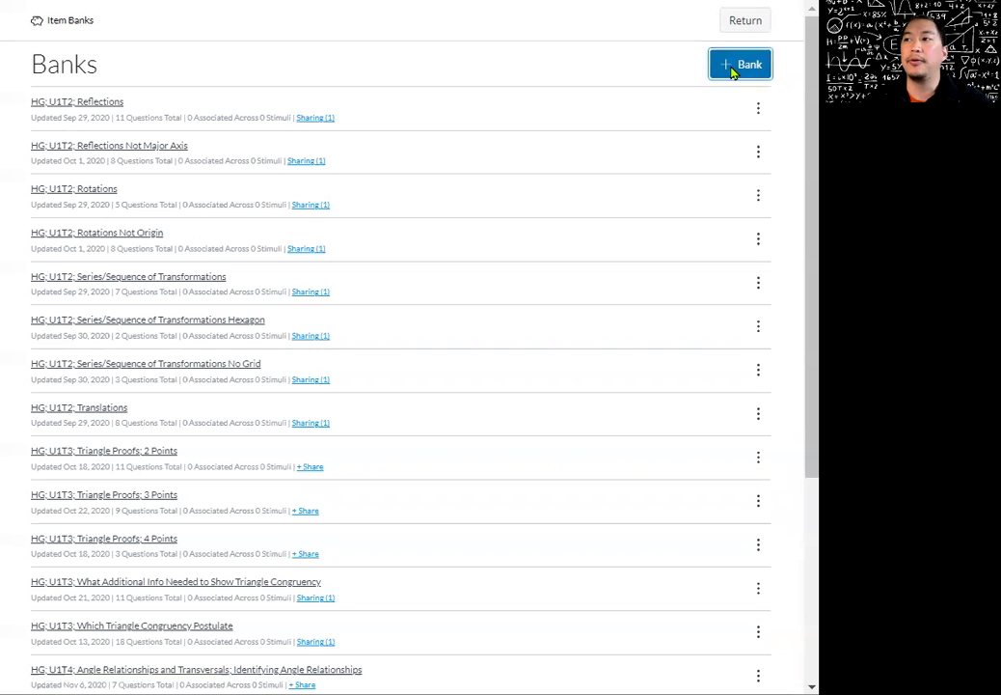
{"action": "left_click", "coordinate": [488, 367]}
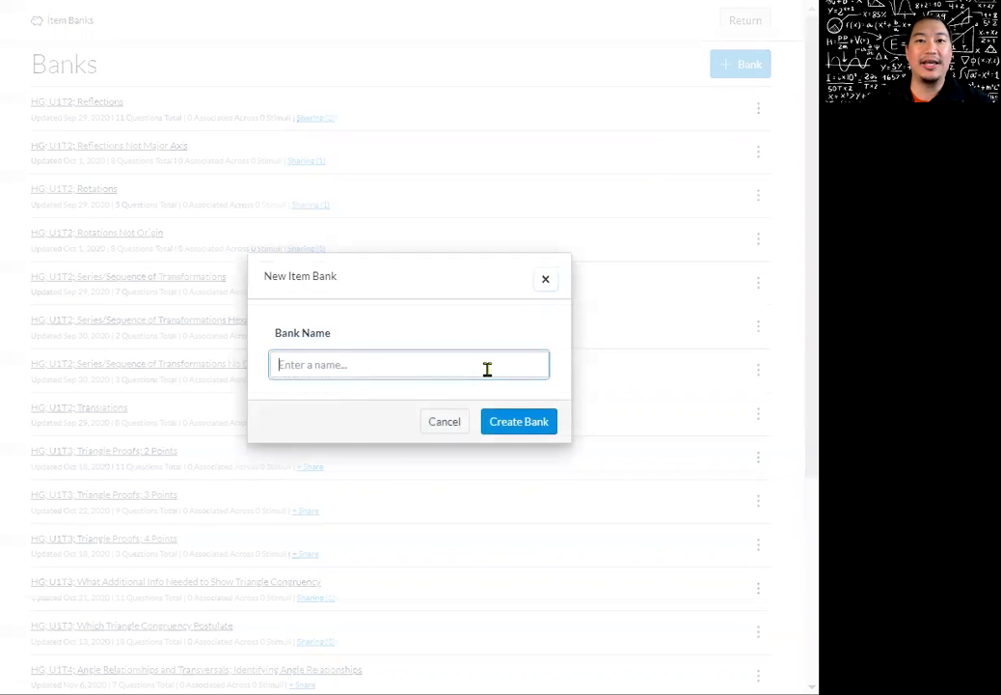
{"action": "type", "text": "PC"}
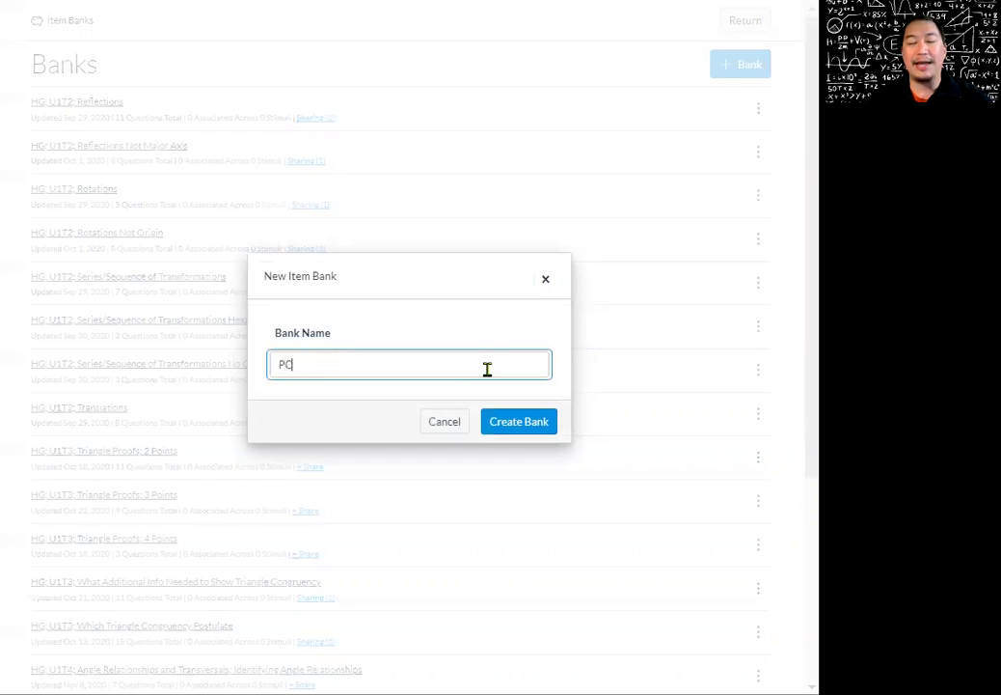
{"action": "type", "text": ":"}
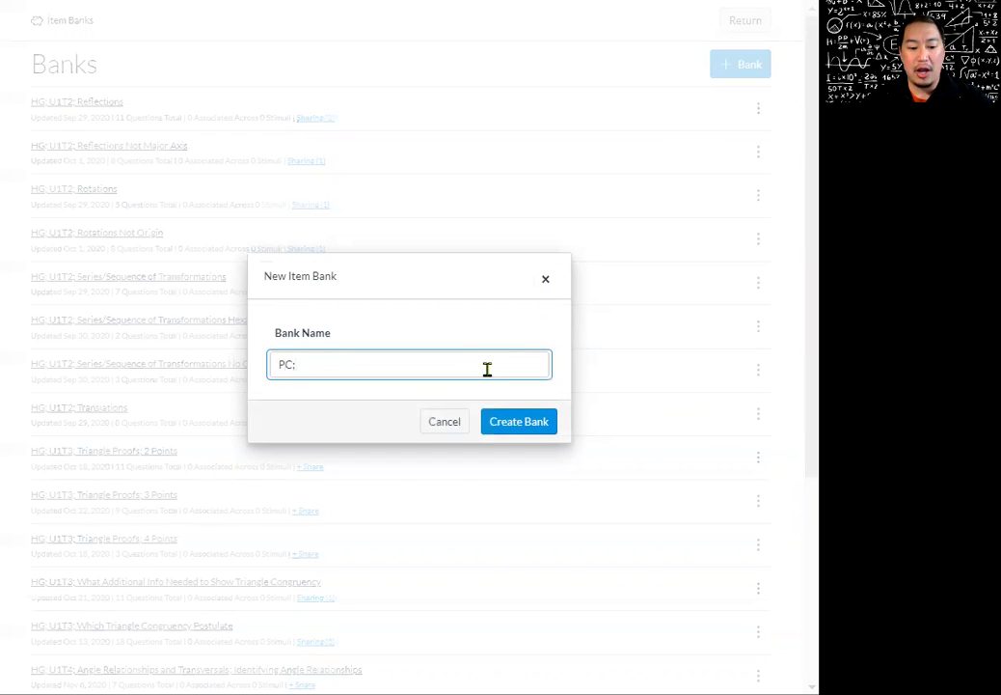
{"action": "type", "text": " 1 Step E"}
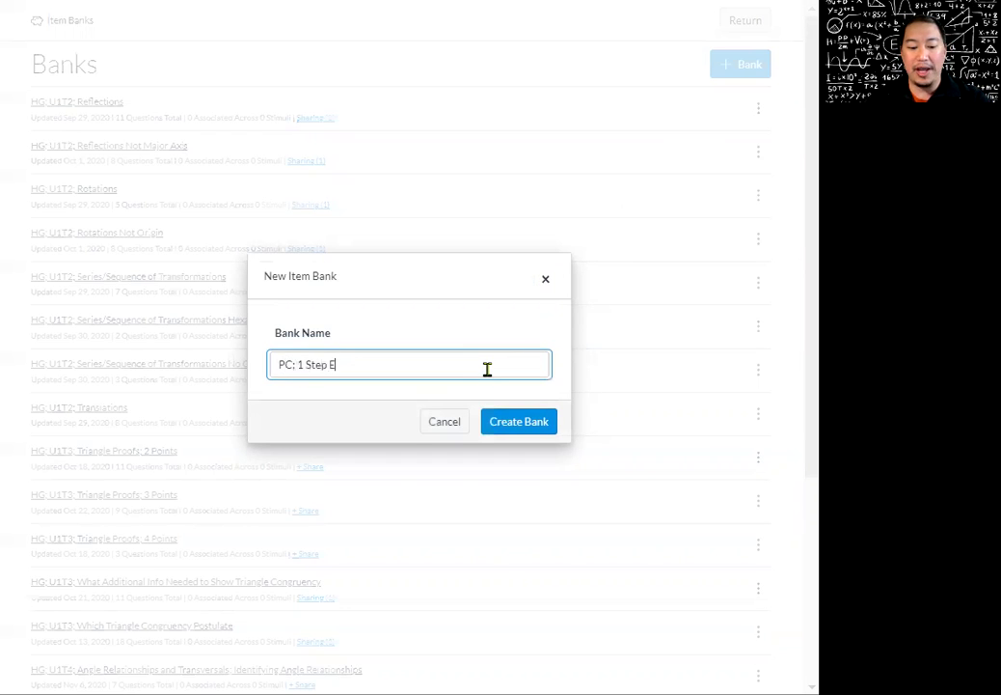
{"action": "type", "text": "quations"}
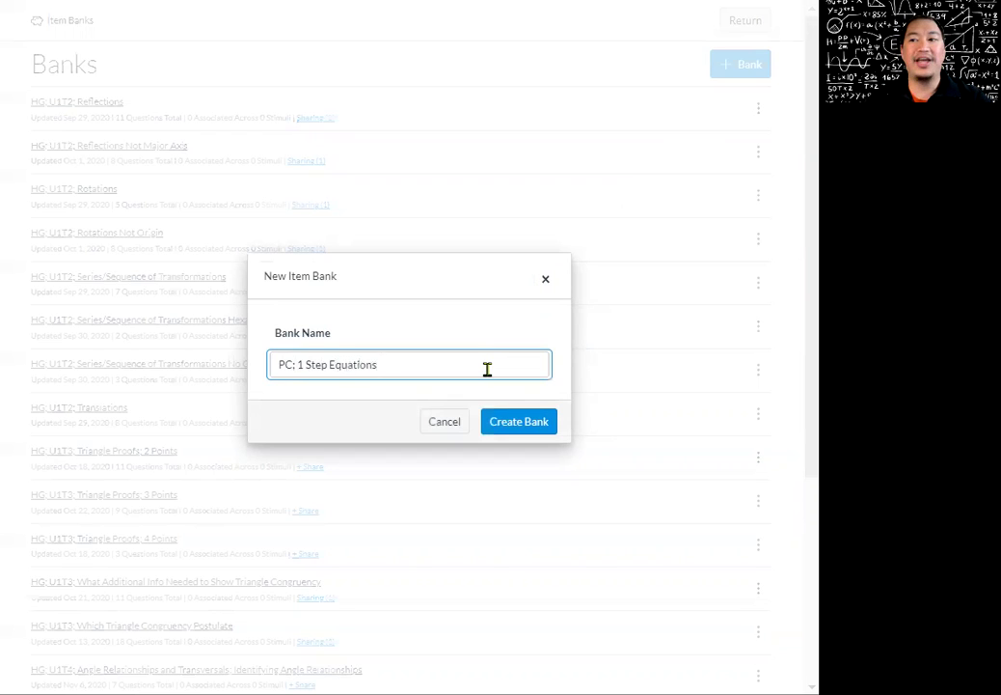
{"action": "type", "text": " Fill "}
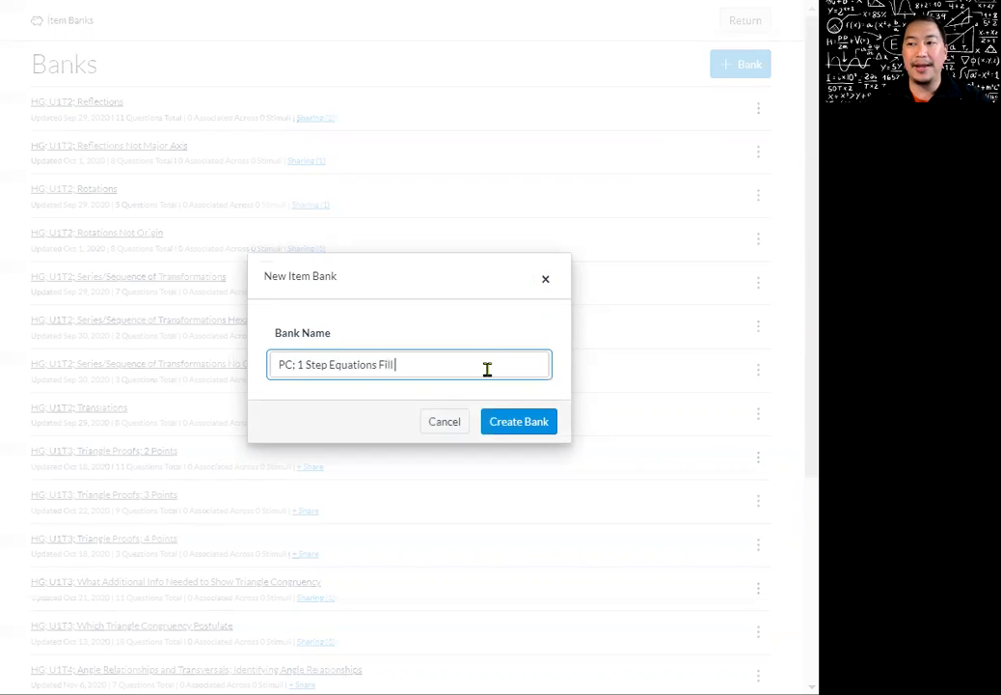
{"action": "type", "text": "In The Bank"}
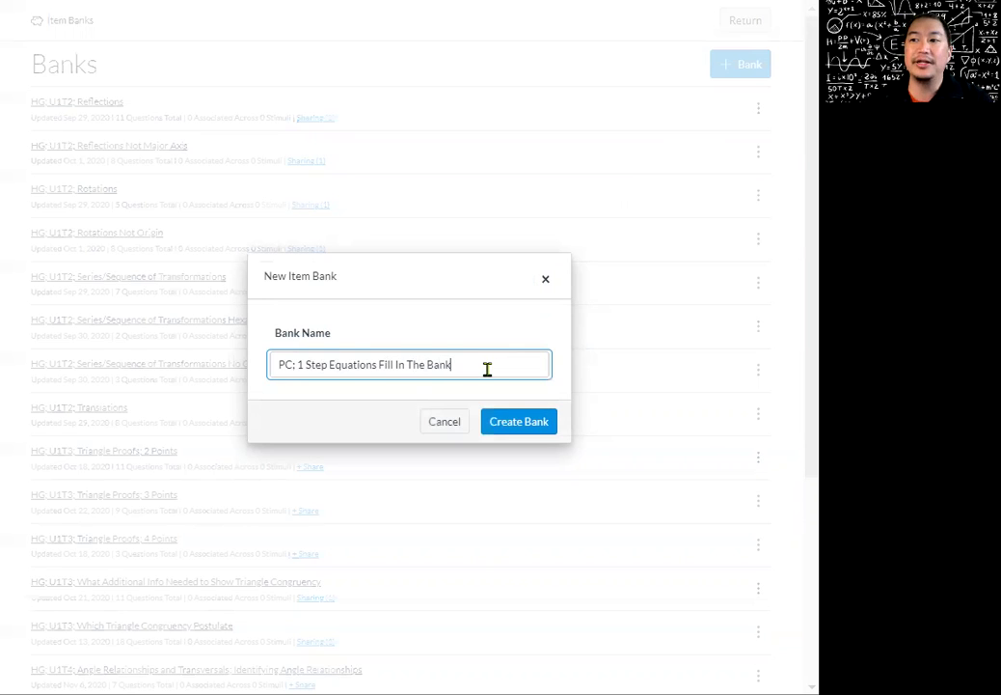
{"action": "left_click", "coordinate": [509, 425]}
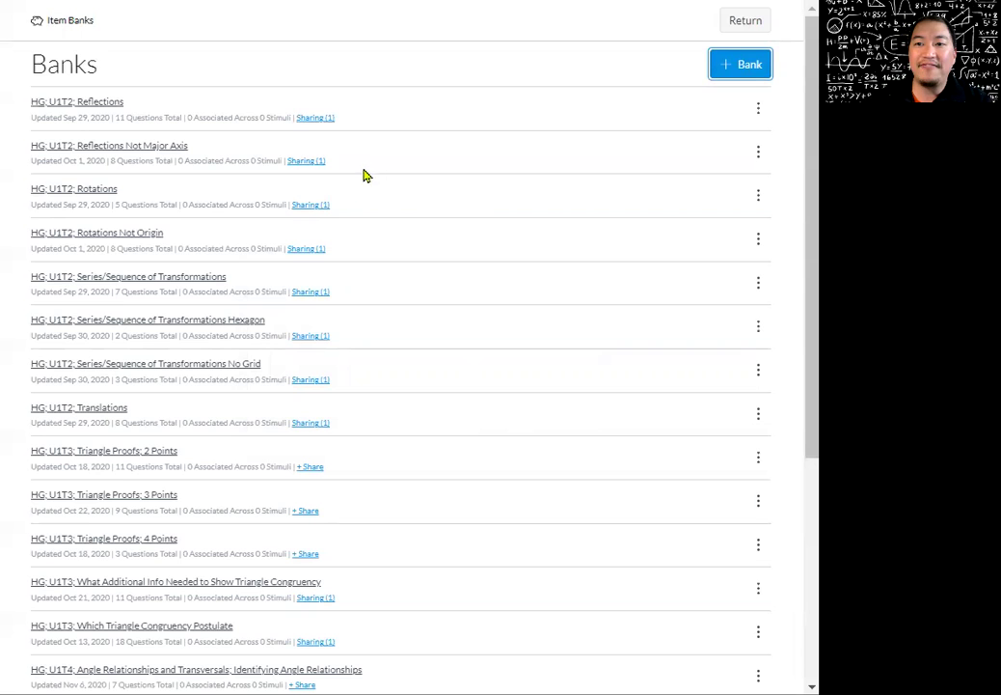
Open the "PC; 1 Step Equations Fill In The Bank" bank and start a new Fill in the Blank question in it.
{"action": "scroll", "coordinate": [338, 232], "scroll_direction": "down", "scroll_amount": 4}
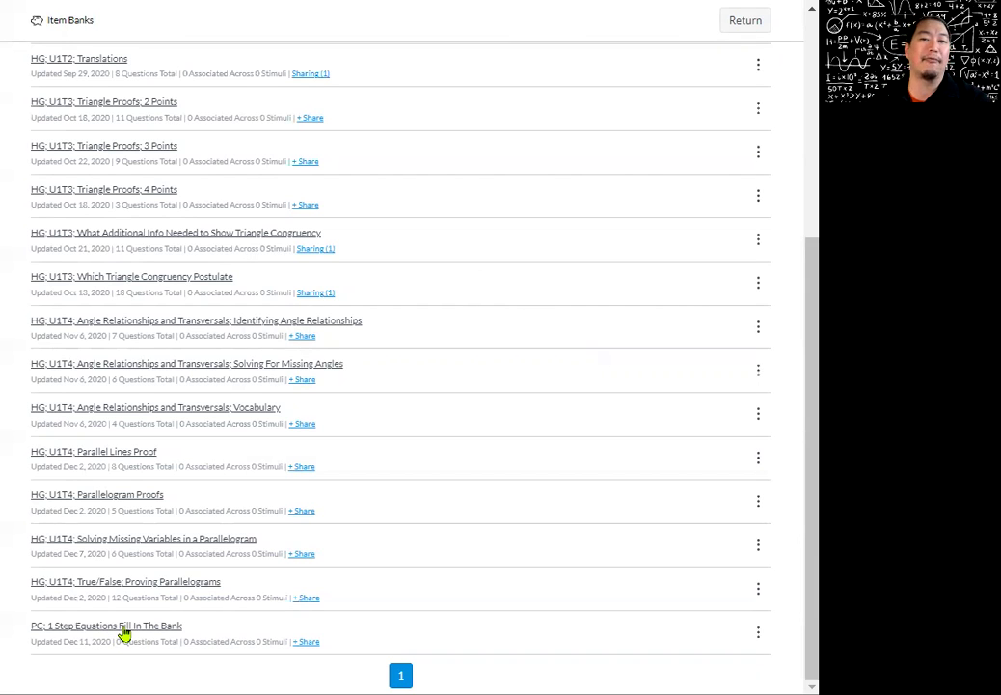
{"action": "left_click", "coordinate": [123, 626]}
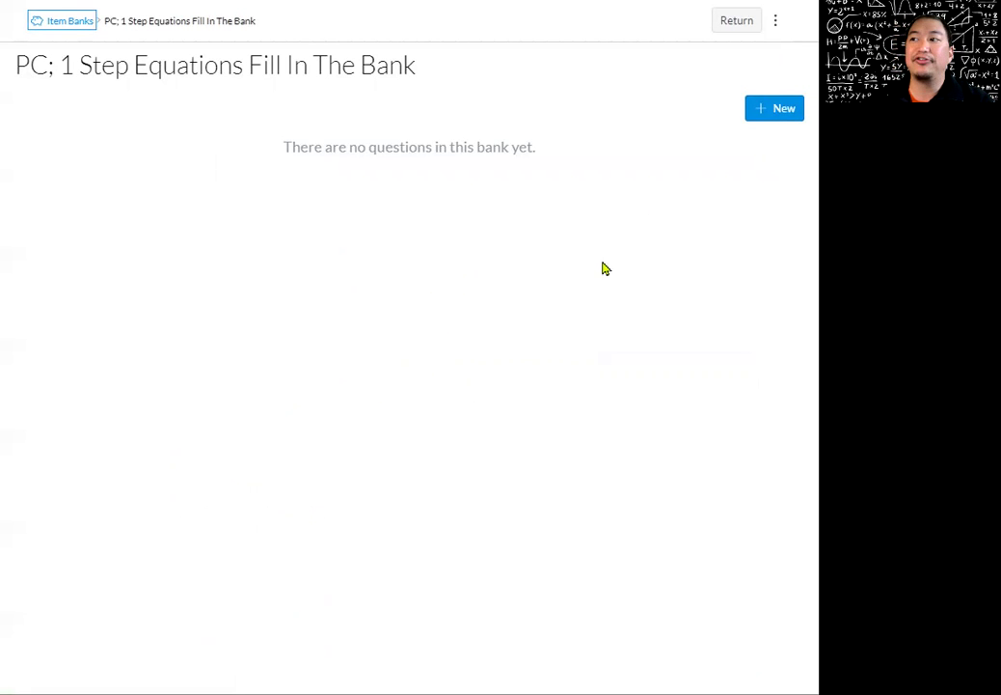
{"action": "left_click", "coordinate": [761, 112]}
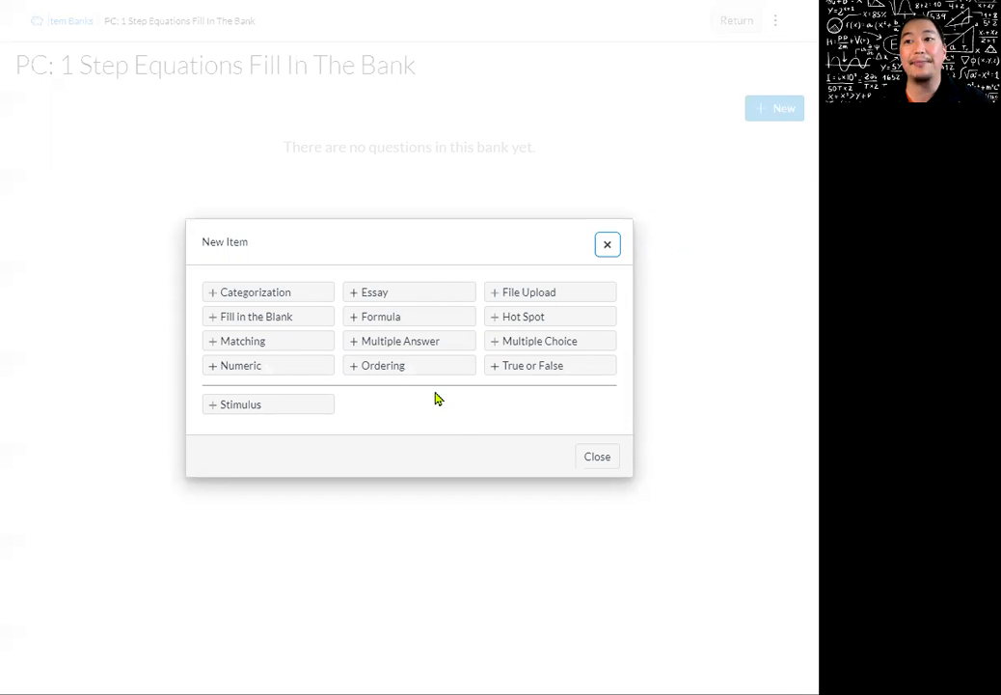
{"action": "left_click", "coordinate": [254, 326]}
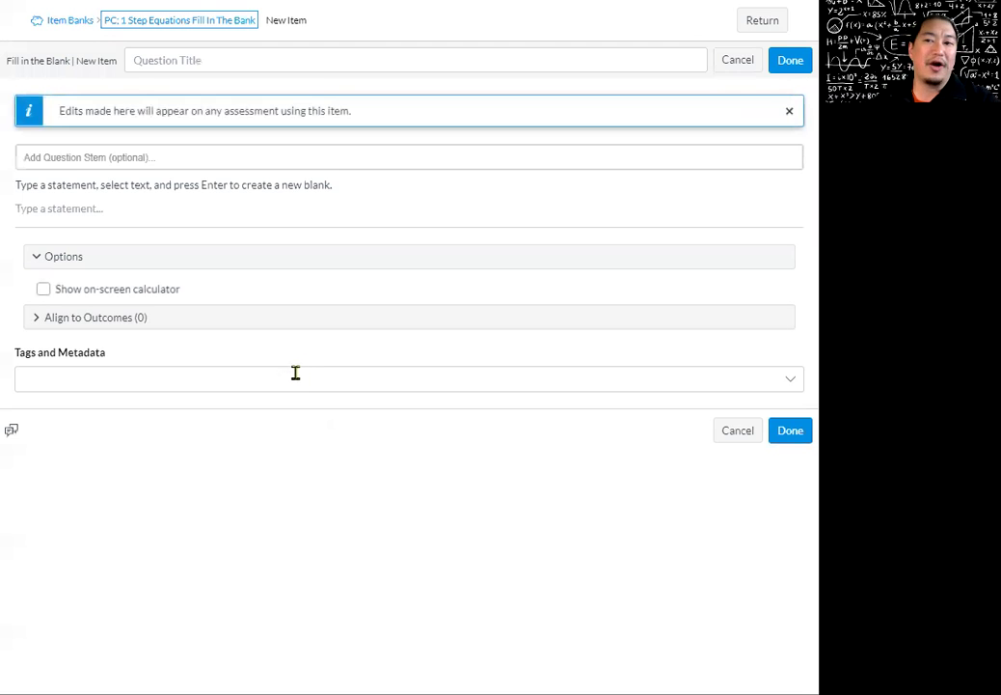
Enter the question stem "x+1 = 5" and the statement "x = 4", and turn the 4 into a blank.
{"action": "left_click", "coordinate": [237, 159]}
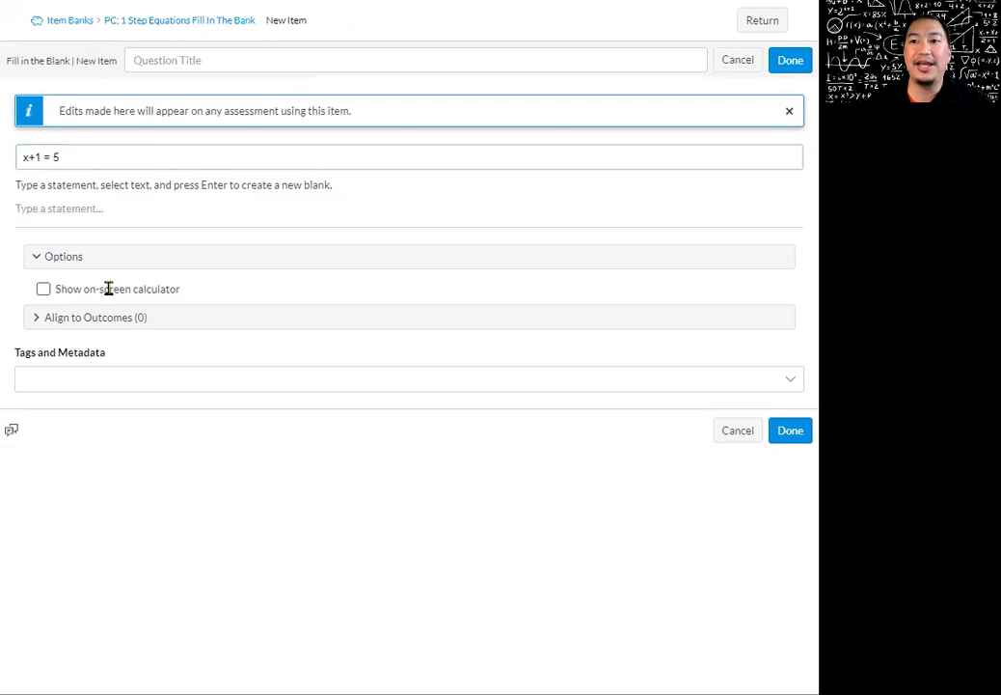
{"action": "type", "text": "x ="}
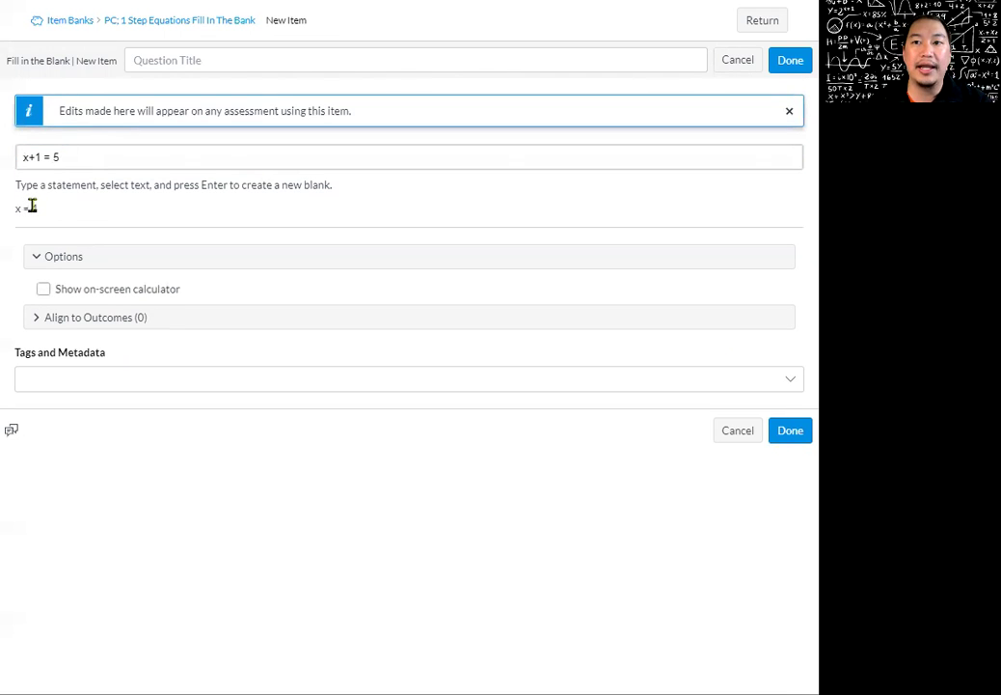
{"action": "left_click_drag", "start_coordinate": [30, 205], "coordinate": [36, 206]}
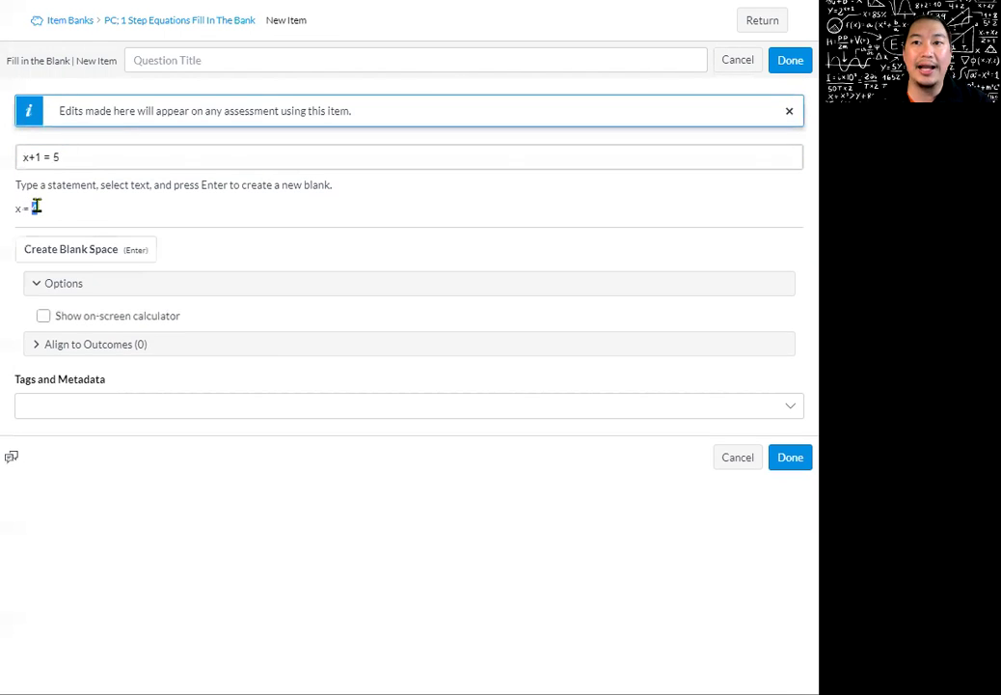
{"action": "left_click", "coordinate": [99, 259]}
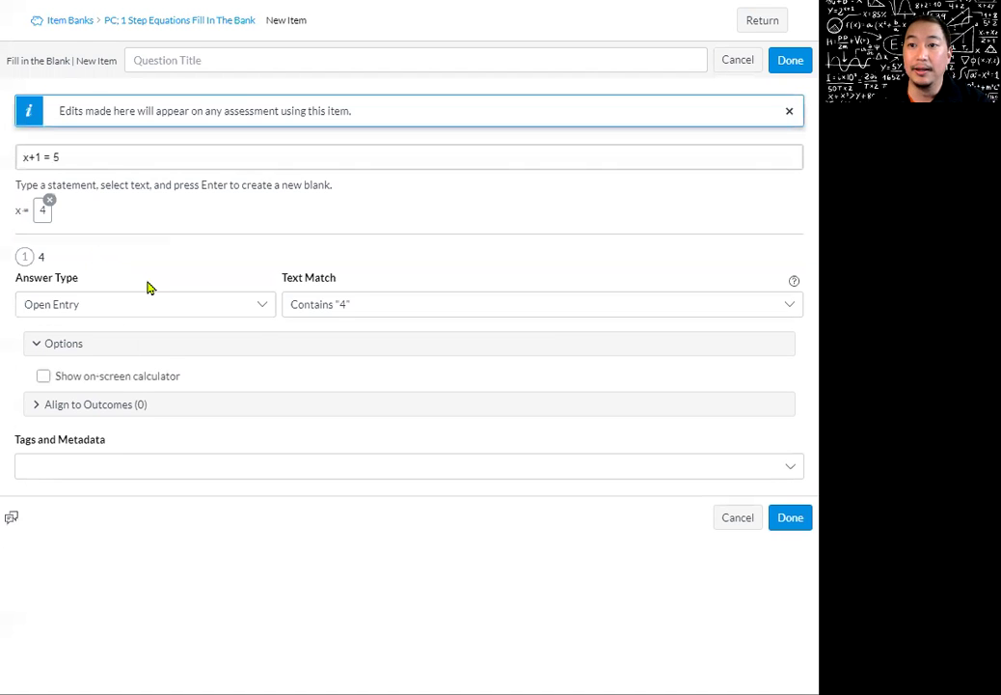
Keep the blank as Open Entry, set its text match to Exact Match, and save the question, expanding it in the bank.
{"action": "left_click", "coordinate": [263, 308]}
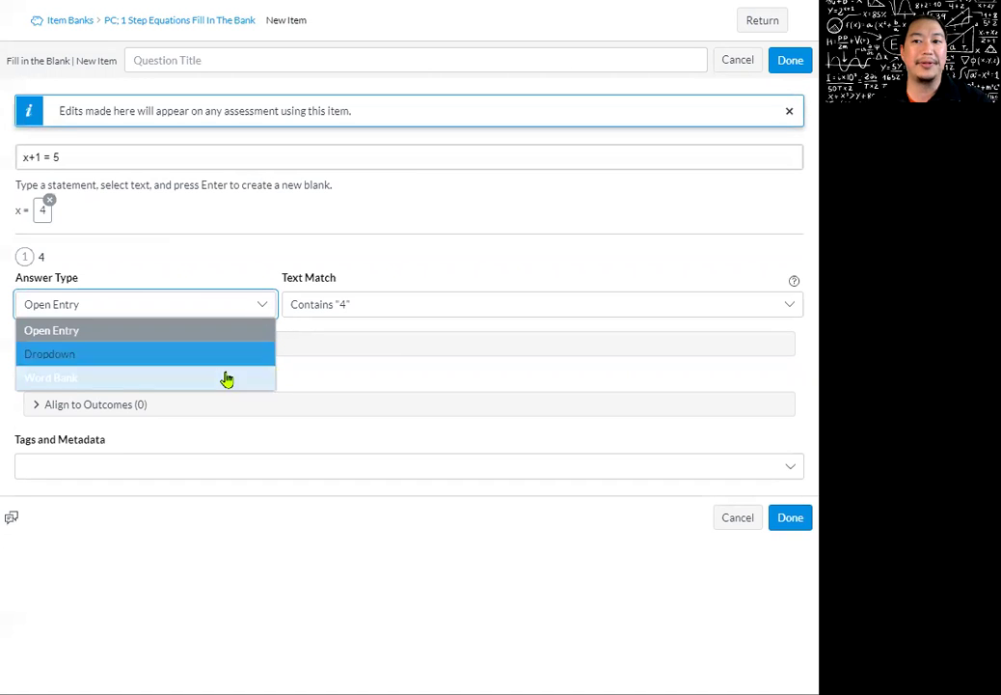
{"action": "left_click", "coordinate": [248, 310]}
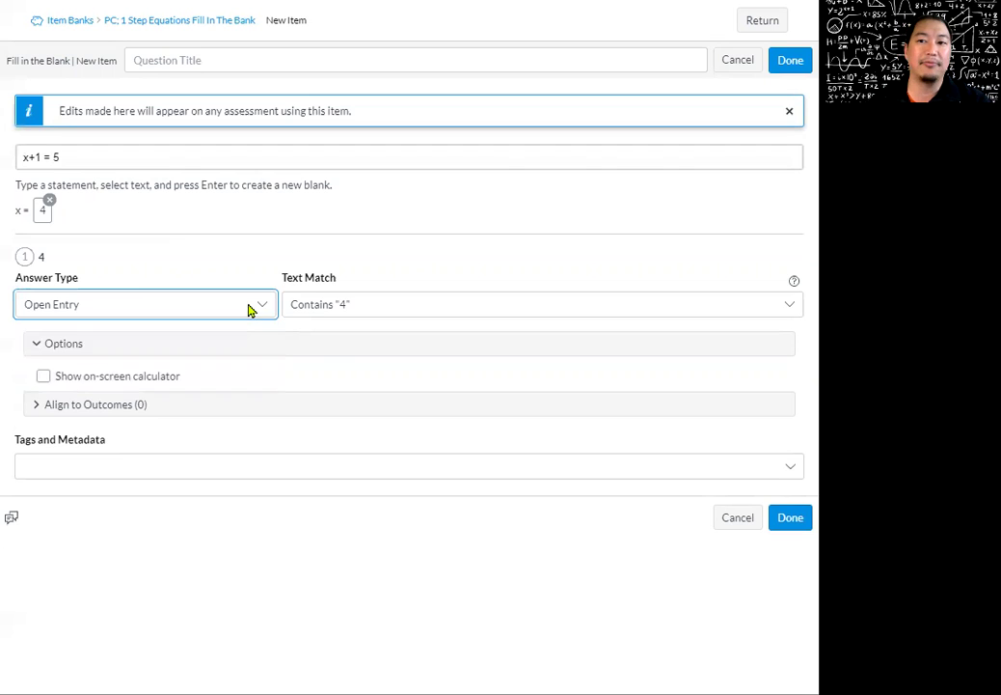
{"action": "left_click", "coordinate": [354, 311]}
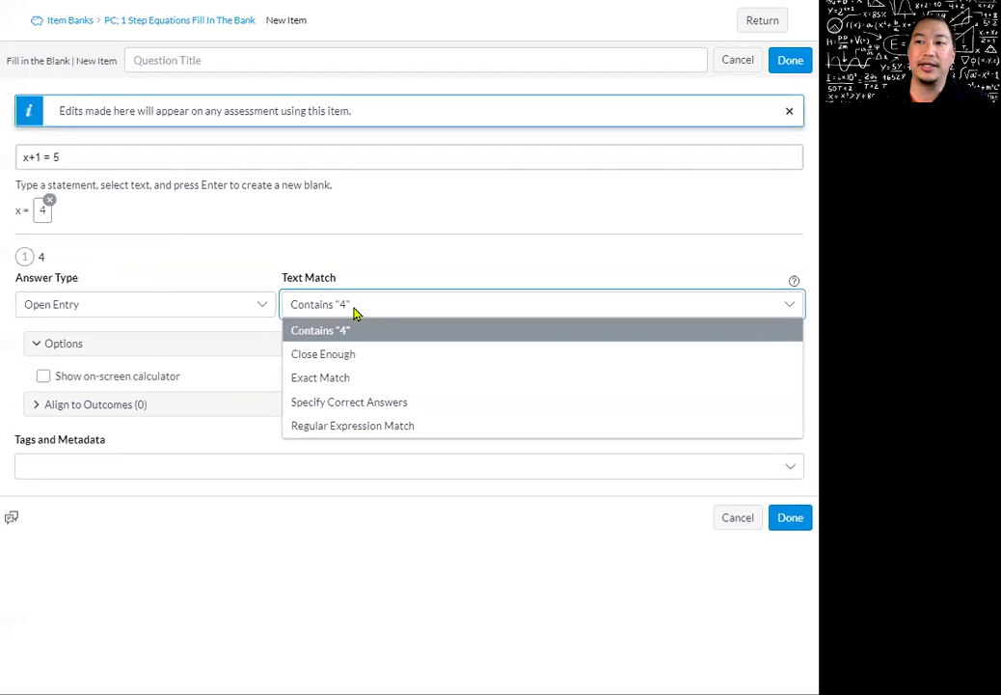
{"action": "left_click", "coordinate": [355, 389]}
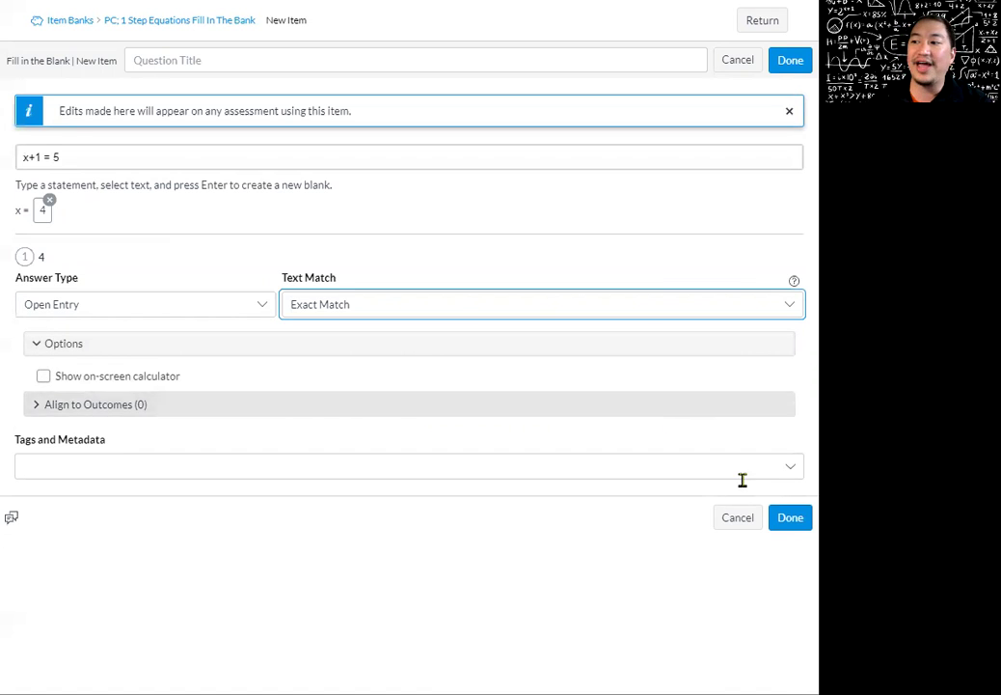
{"action": "left_click", "coordinate": [794, 528]}
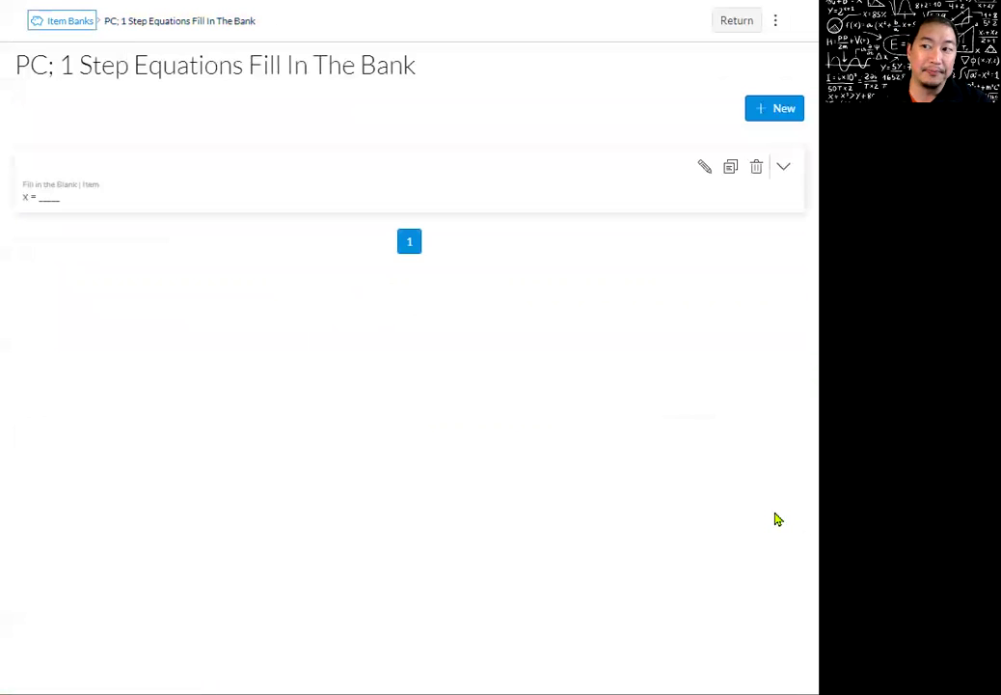
{"action": "left_click", "coordinate": [121, 195]}
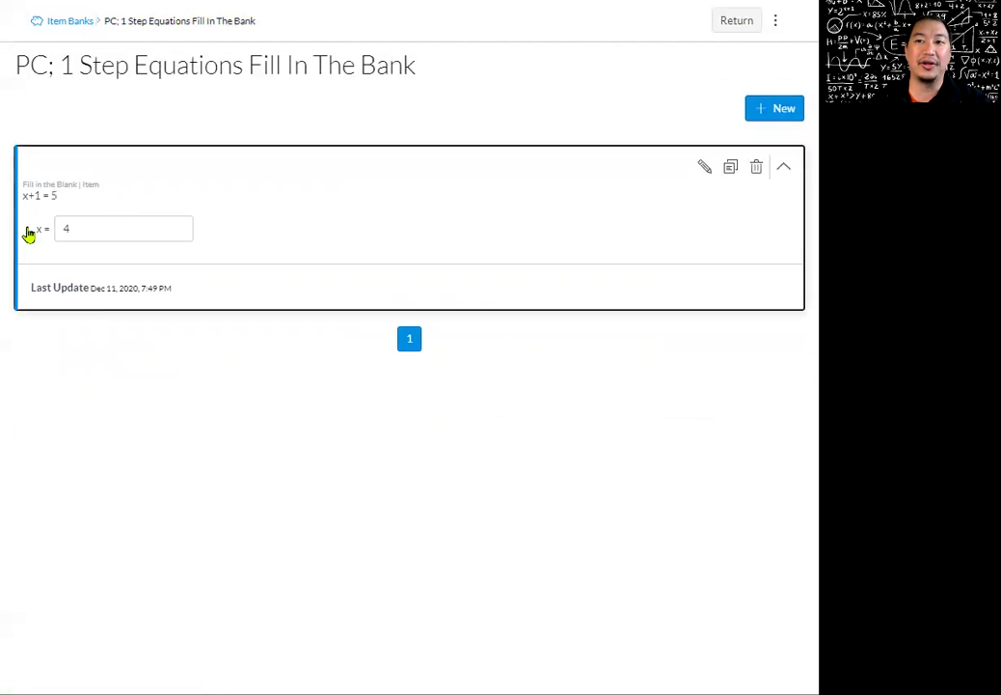
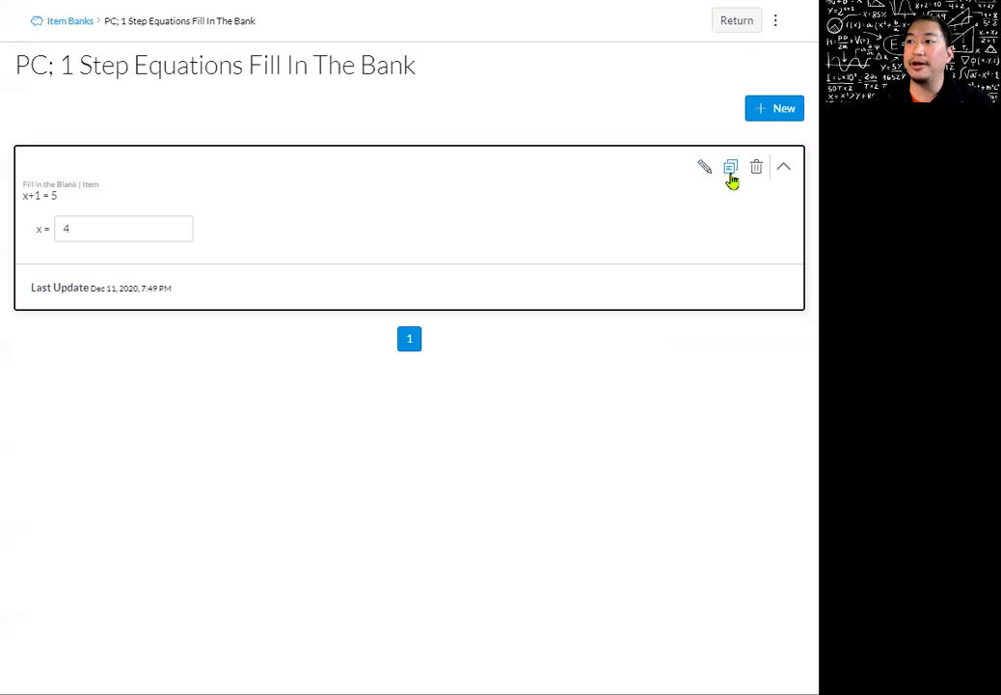
Copy the "x+1 = 5" question into the existing bank "PC; 1 Step Equations Fill In The Bank", keeping the original, and expand the copy.
{"action": "left_click", "coordinate": [732, 175]}
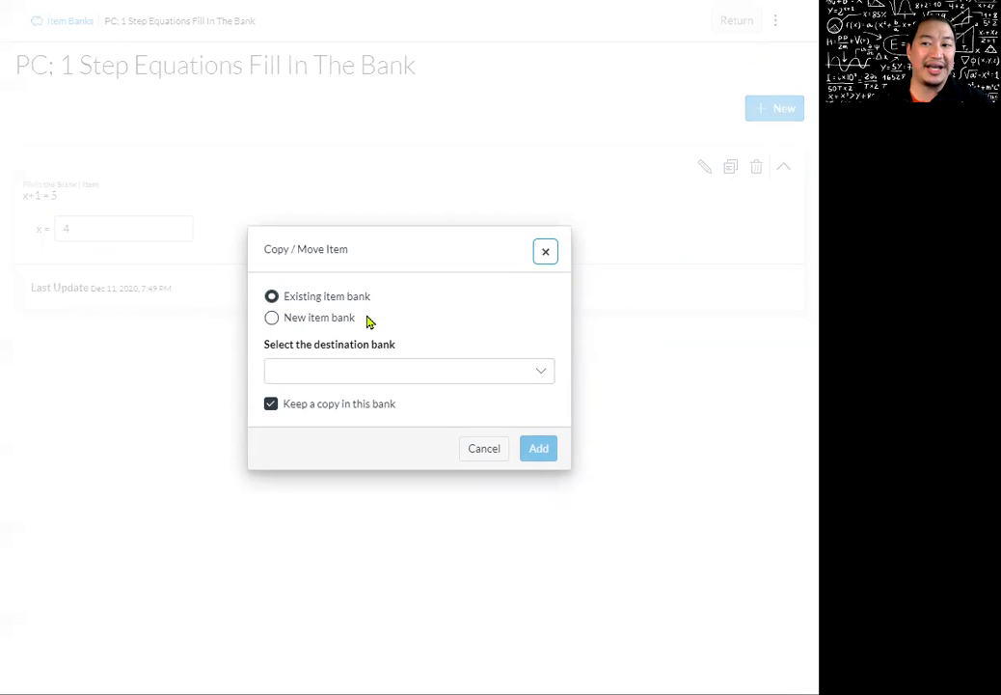
{"action": "left_click", "coordinate": [545, 376]}
{"action": "scroll", "coordinate": [460, 442], "scroll_direction": "down", "scroll_amount": 8}
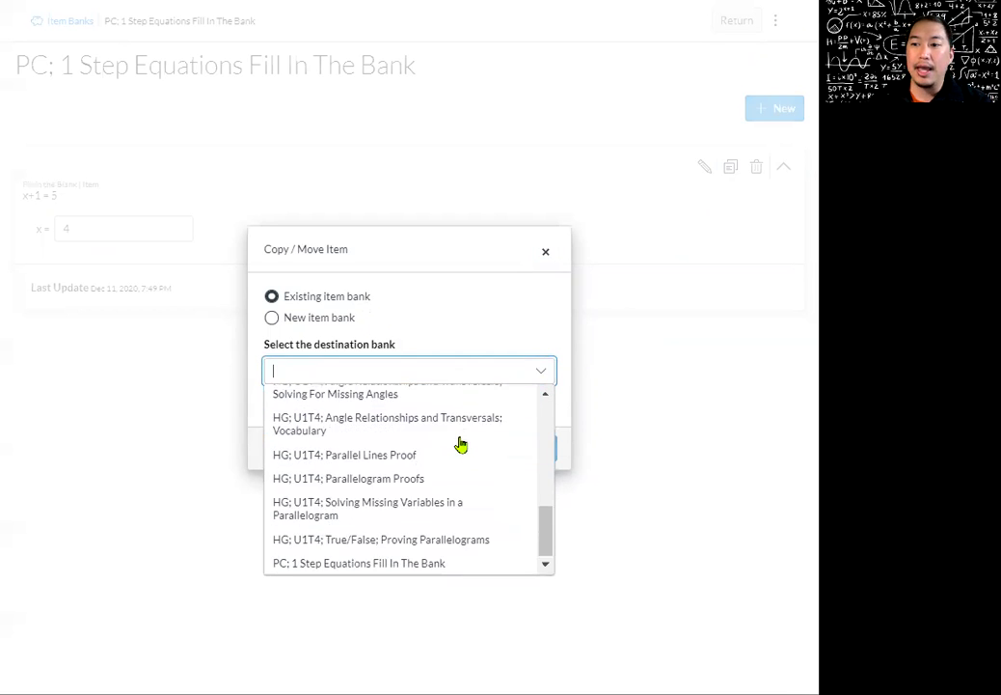
{"action": "left_click", "coordinate": [348, 563]}
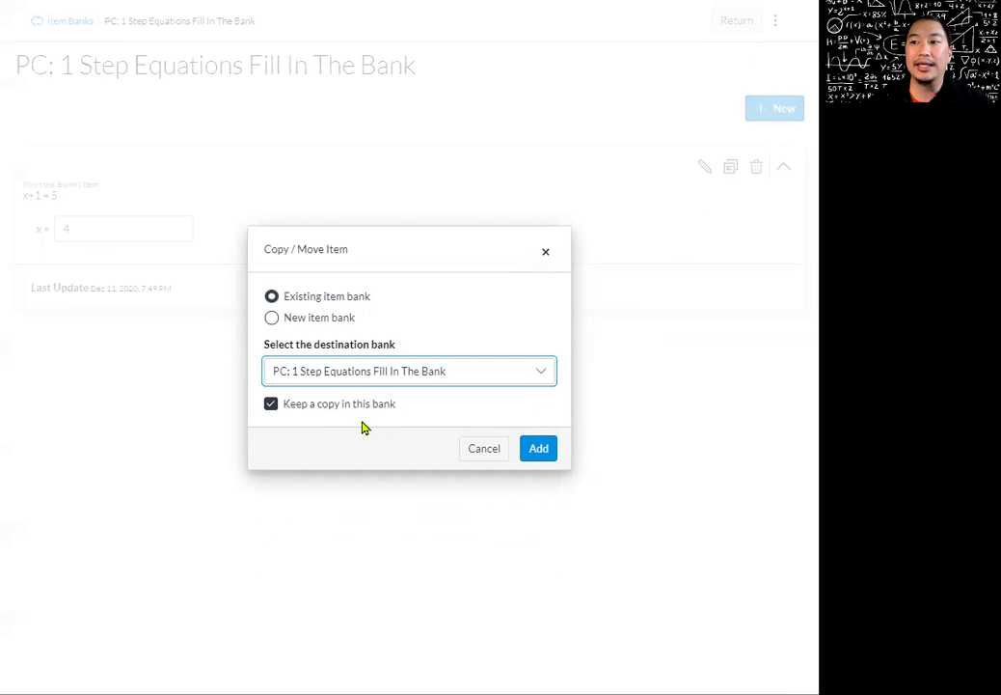
{"action": "left_click", "coordinate": [540, 450]}
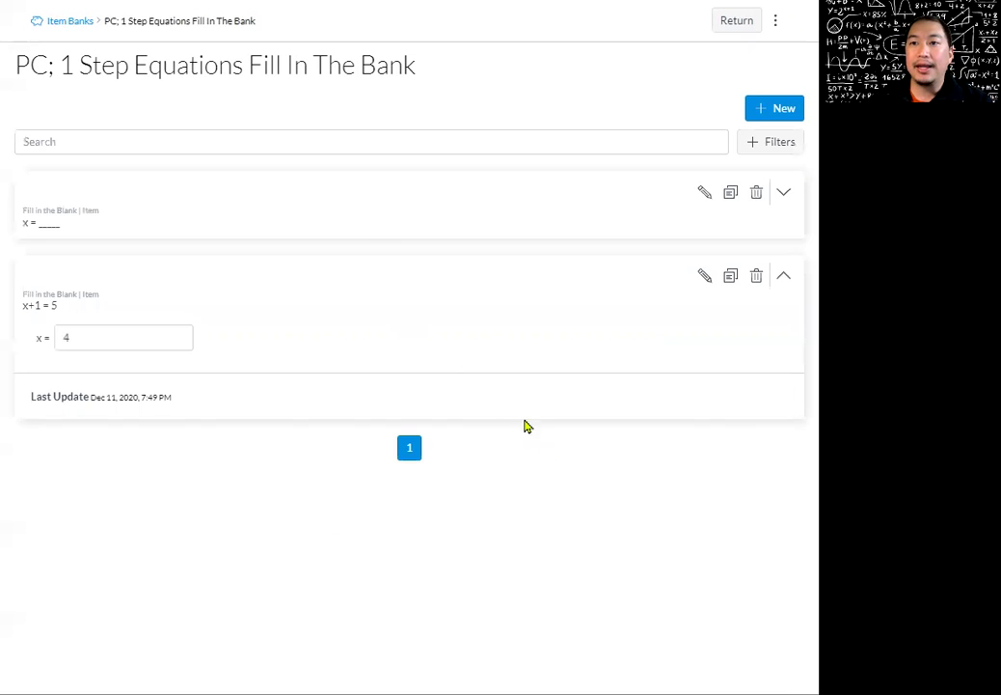
{"action": "left_click", "coordinate": [374, 205]}
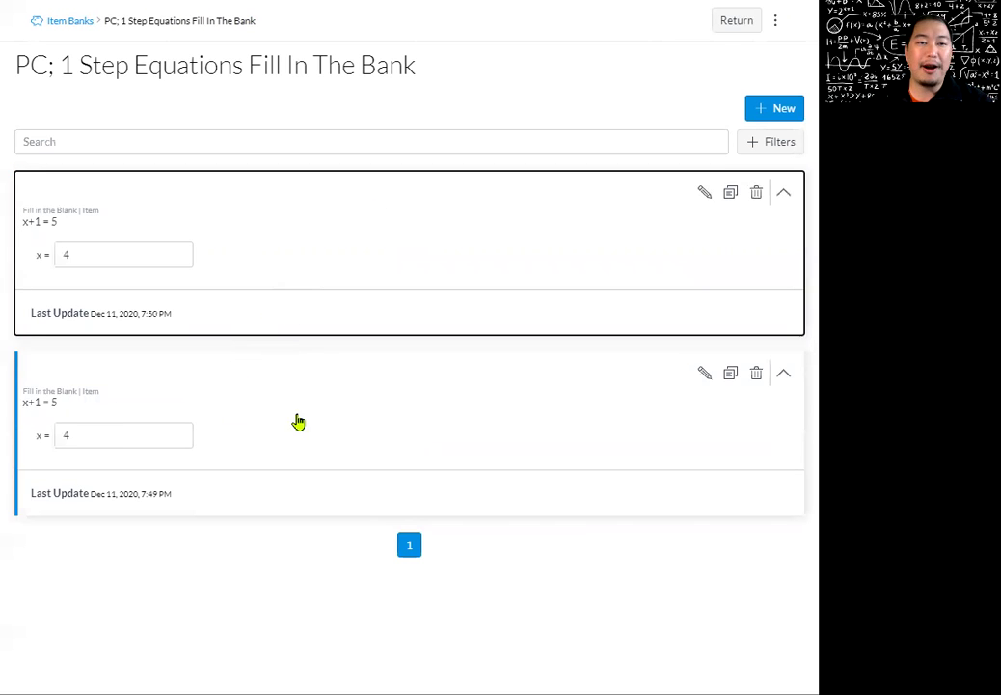
Change the copied question's stem to "x+2 = 5" and its statement to "x = 3", with the 3 as a blank.
{"action": "left_click", "coordinate": [705, 195]}
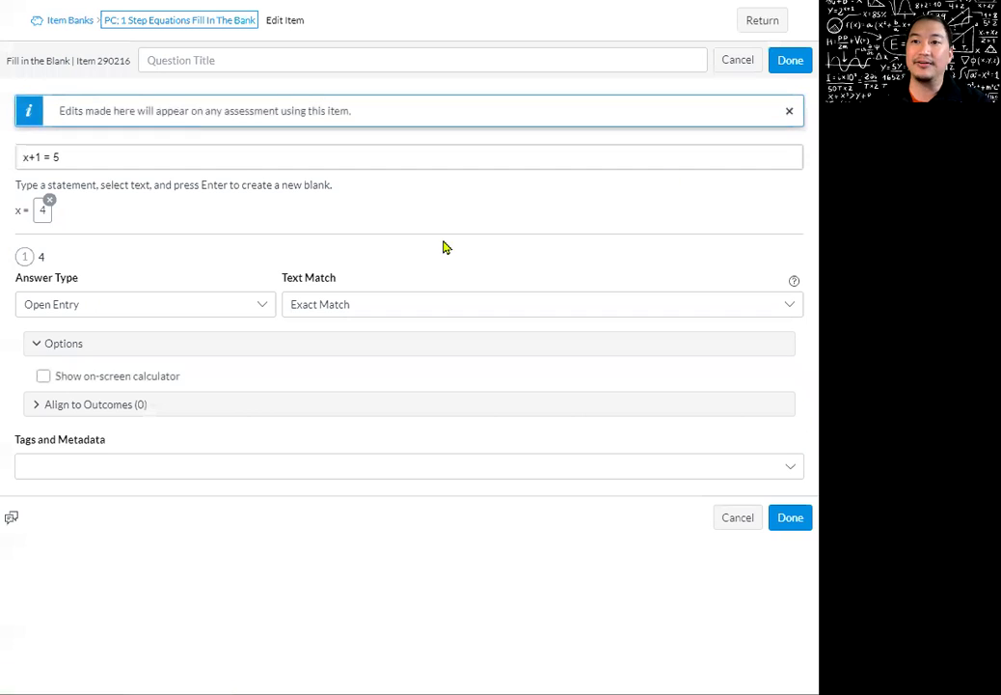
{"action": "left_click", "coordinate": [39, 156]}
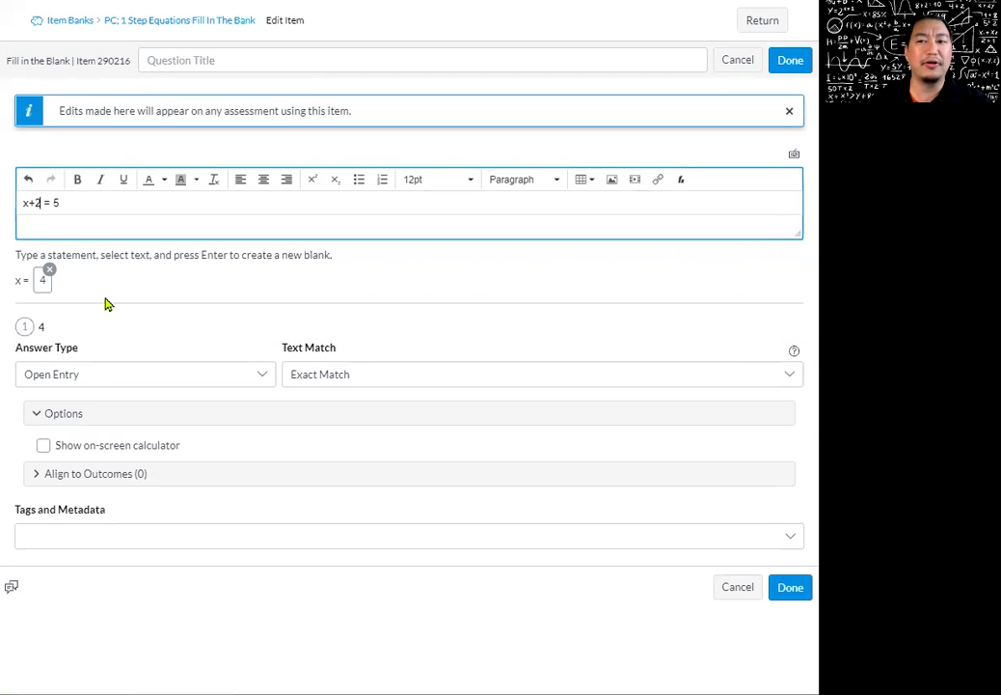
{"action": "left_click", "coordinate": [46, 281]}
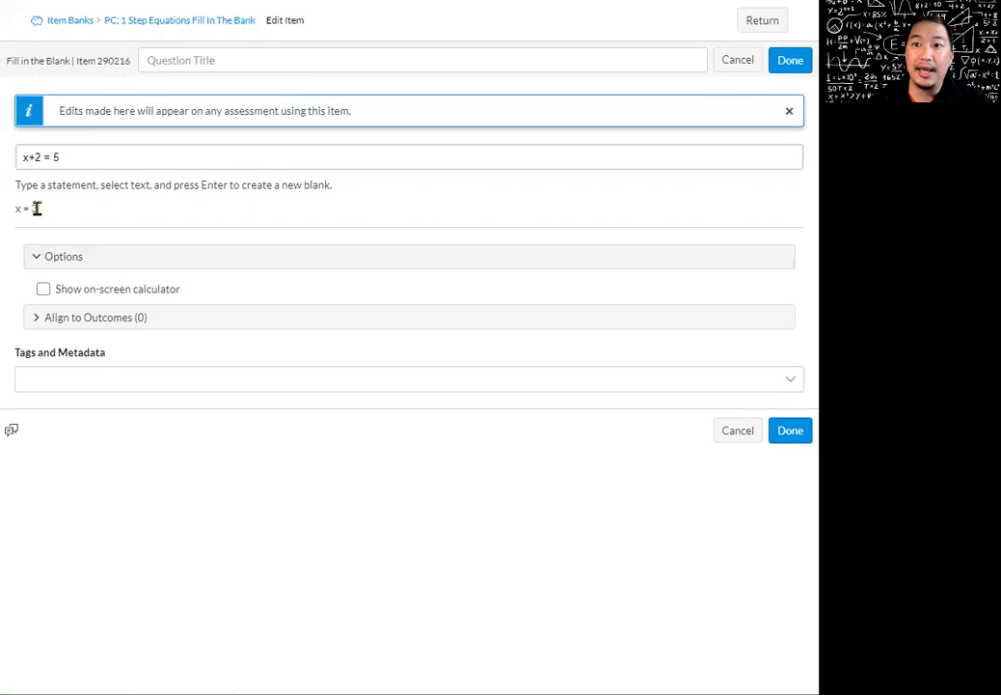
{"action": "left_click_drag", "start_coordinate": [37, 209], "coordinate": [30, 207]}
{"action": "left_click", "coordinate": [69, 261]}
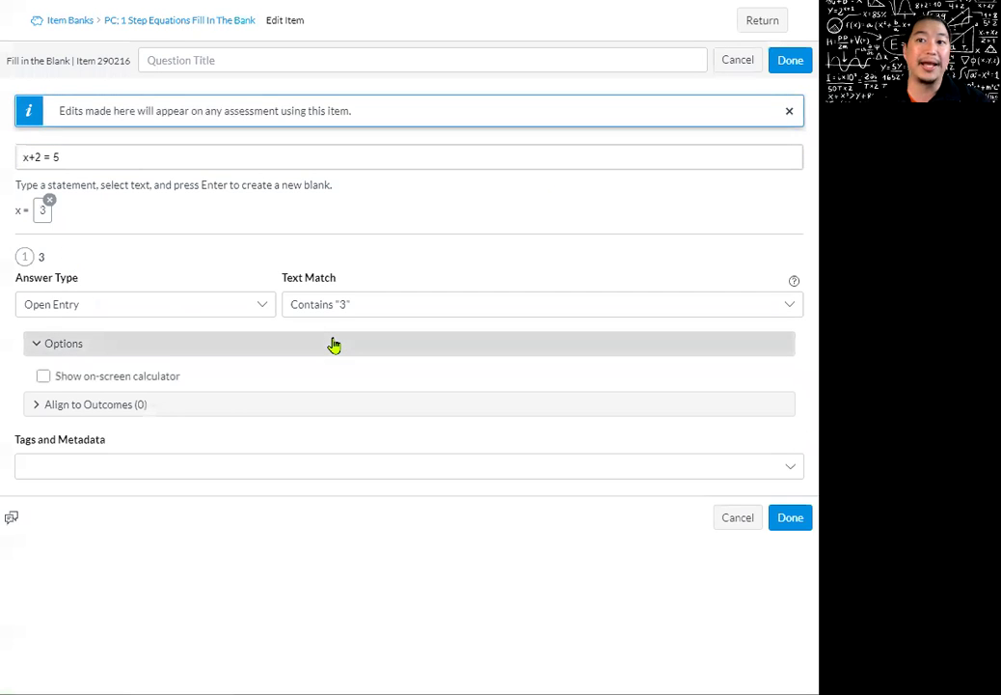
Set the text match of the blank 3 to Exact Match and save the "x+2 = 5" question.
{"action": "left_click", "coordinate": [464, 310]}
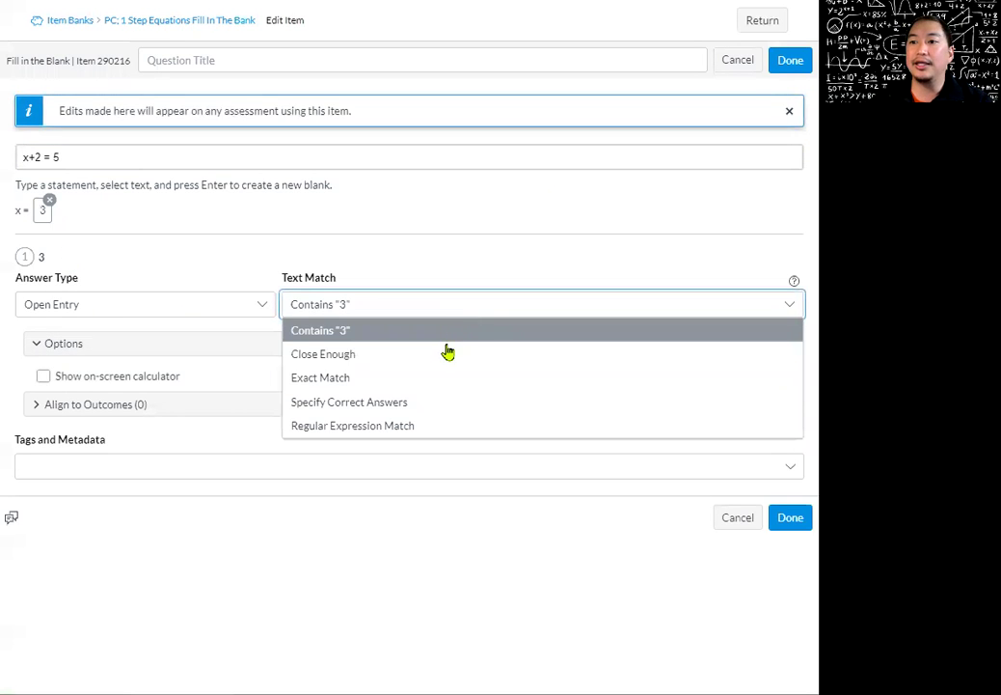
{"action": "left_click", "coordinate": [437, 382]}
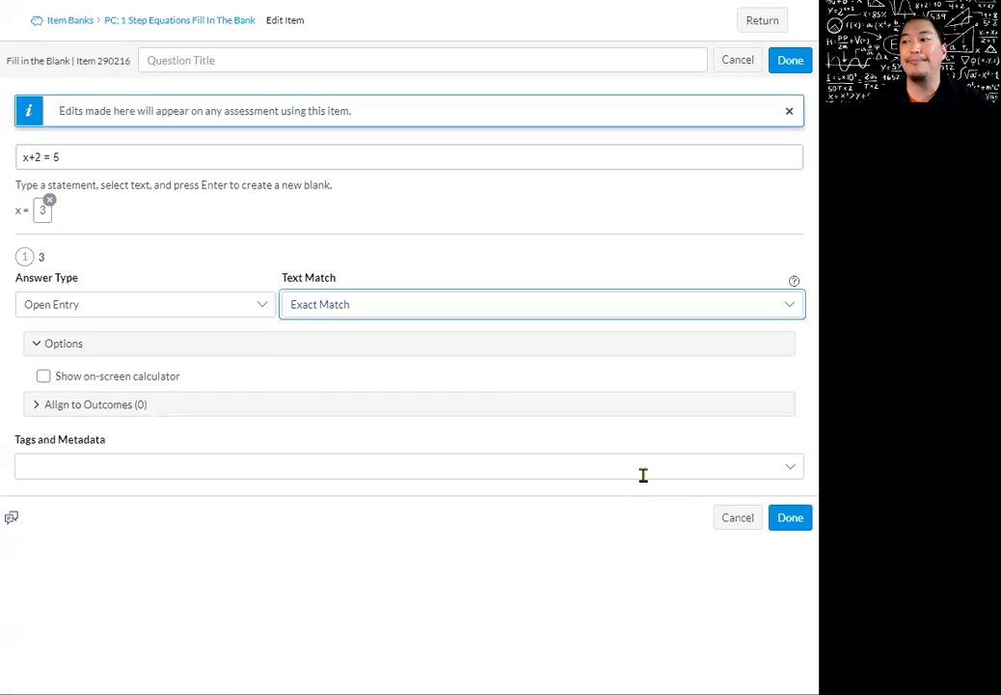
{"action": "left_click", "coordinate": [790, 519]}
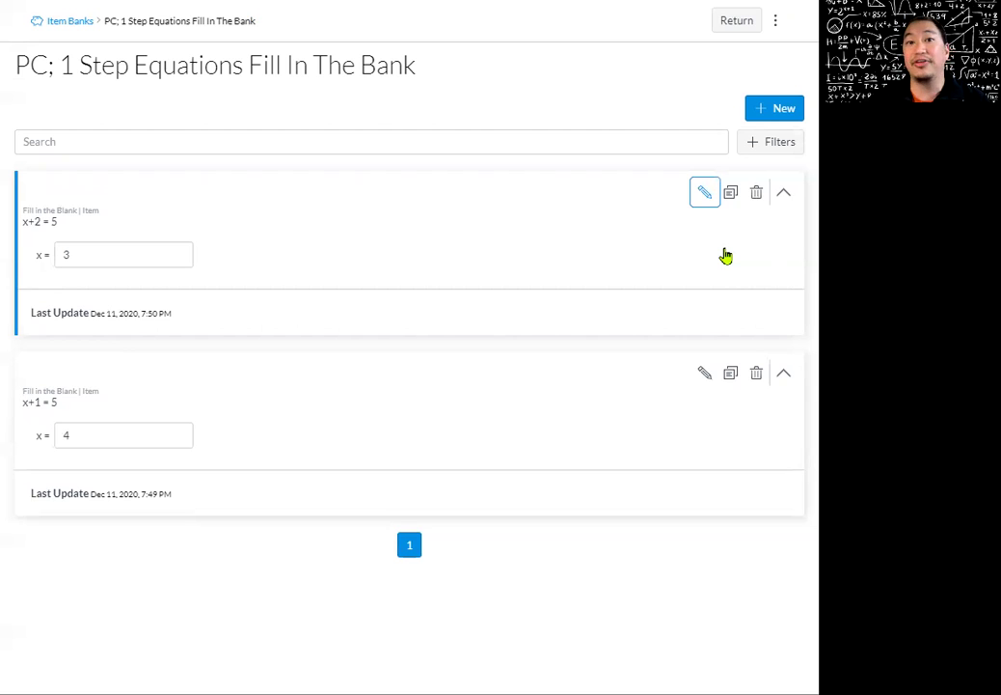
Duplicate the "x+2 = 5" question within the same bank and change the copy's stem to "x+3 = 5".
{"action": "left_click", "coordinate": [731, 195]}
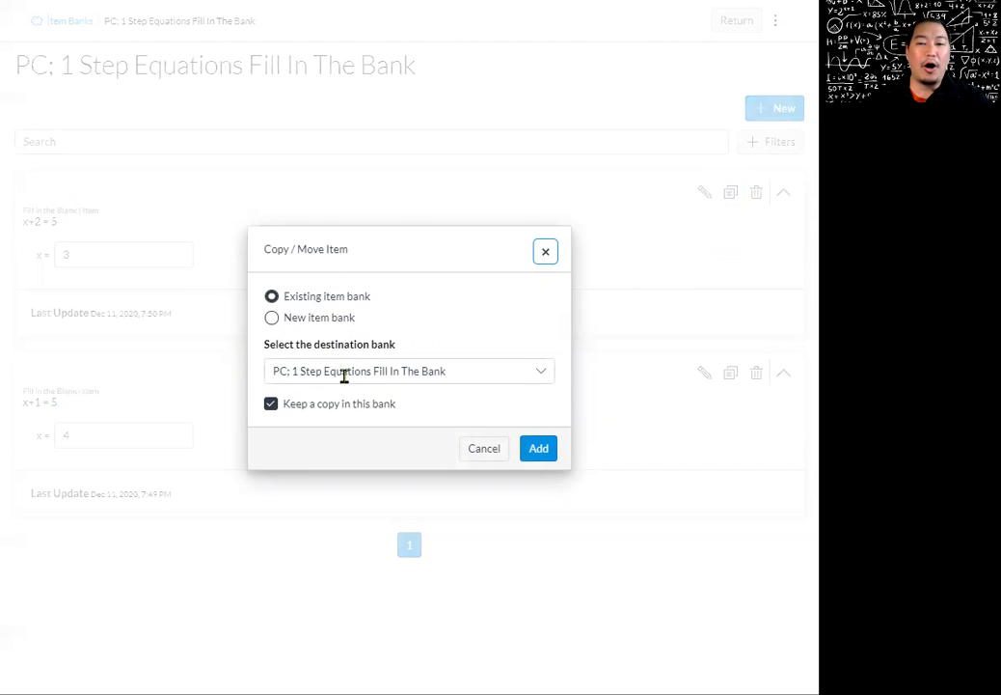
{"action": "left_click", "coordinate": [542, 450]}
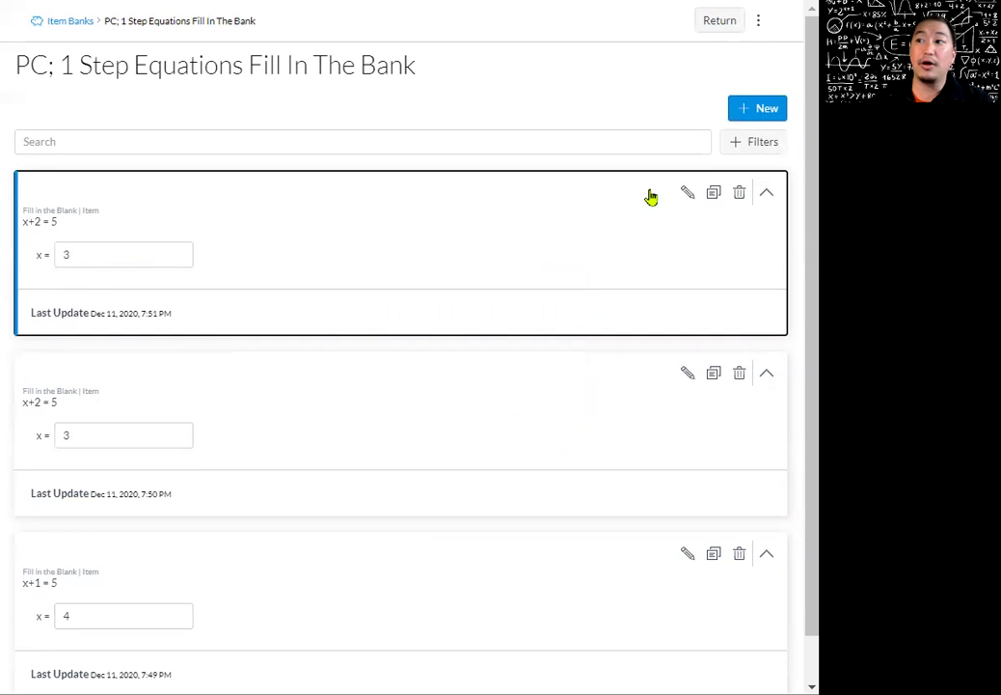
{"action": "left_click", "coordinate": [687, 197]}
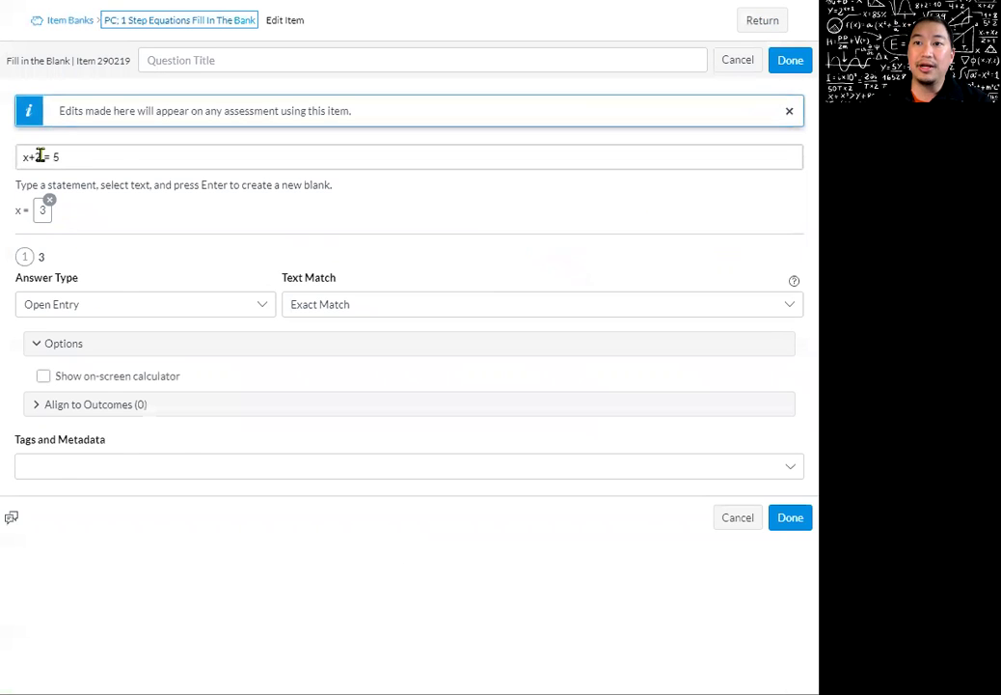
{"action": "left_click", "coordinate": [39, 158]}
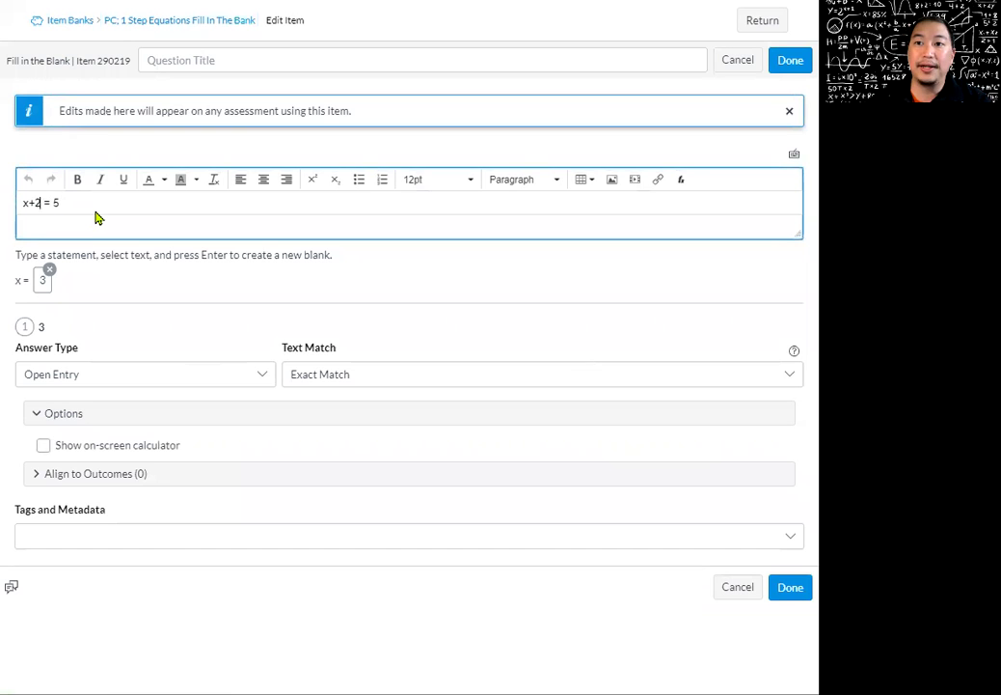
{"action": "type", "text": "3"}
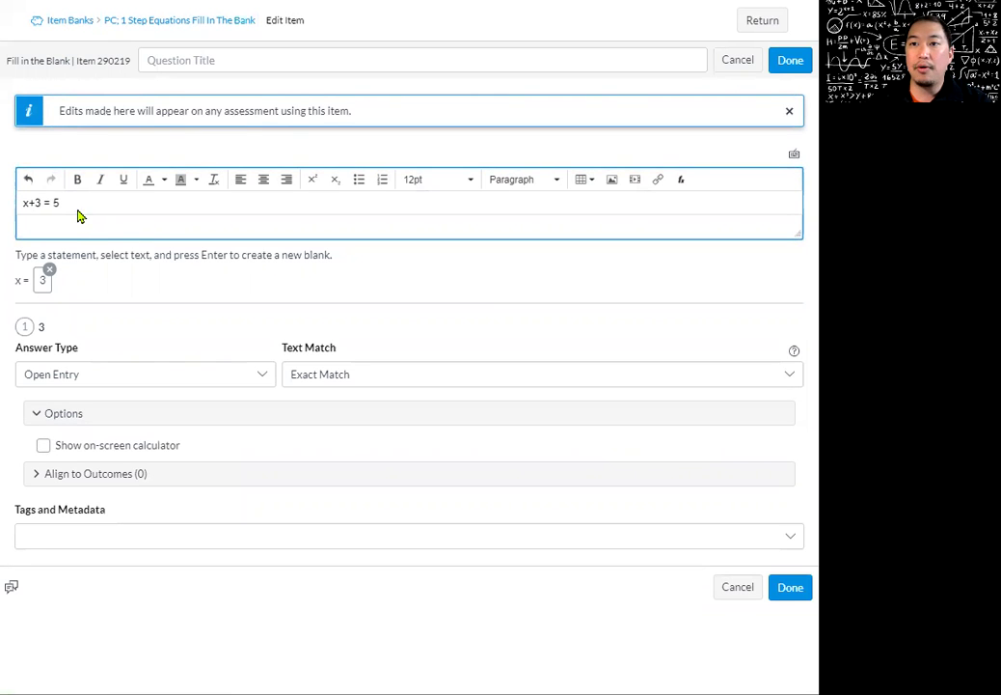
Replace the "x+3 = 5" question's answer with a blank for 2 using Exact Match, and save the question.
{"action": "left_click", "coordinate": [132, 292]}
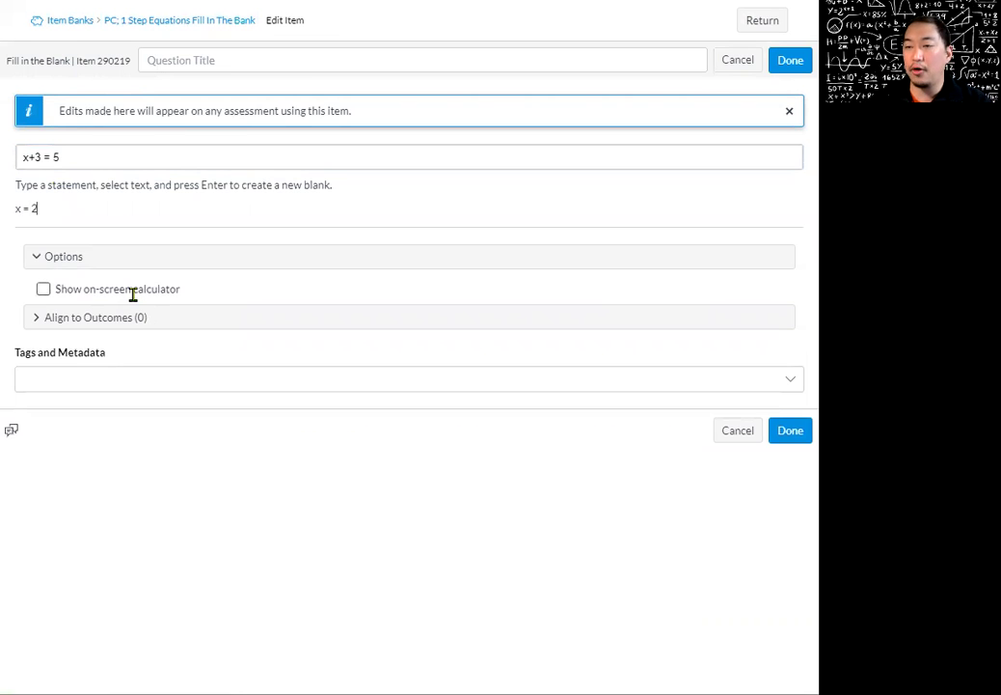
{"action": "double_click", "coordinate": [32, 209]}
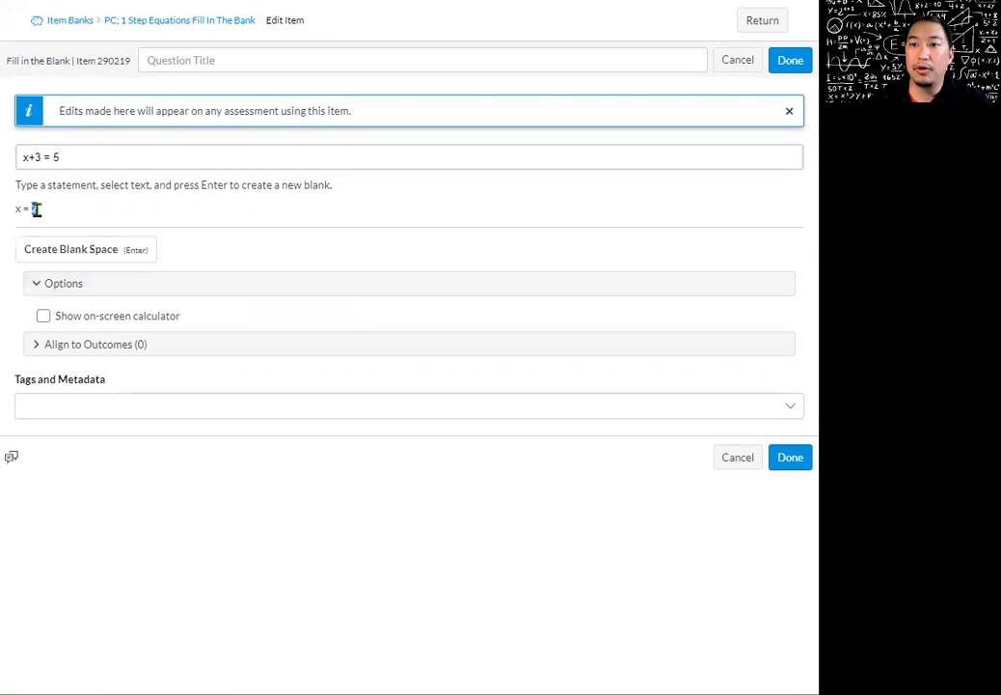
{"action": "left_click", "coordinate": [68, 254]}
{"action": "left_click", "coordinate": [338, 307]}
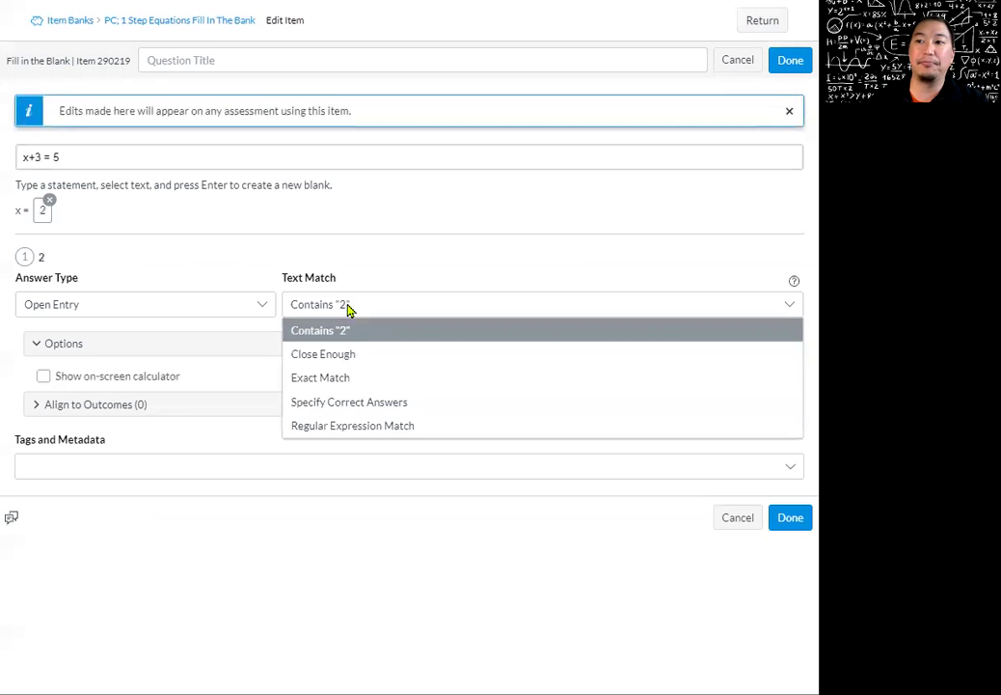
{"action": "left_click", "coordinate": [331, 382]}
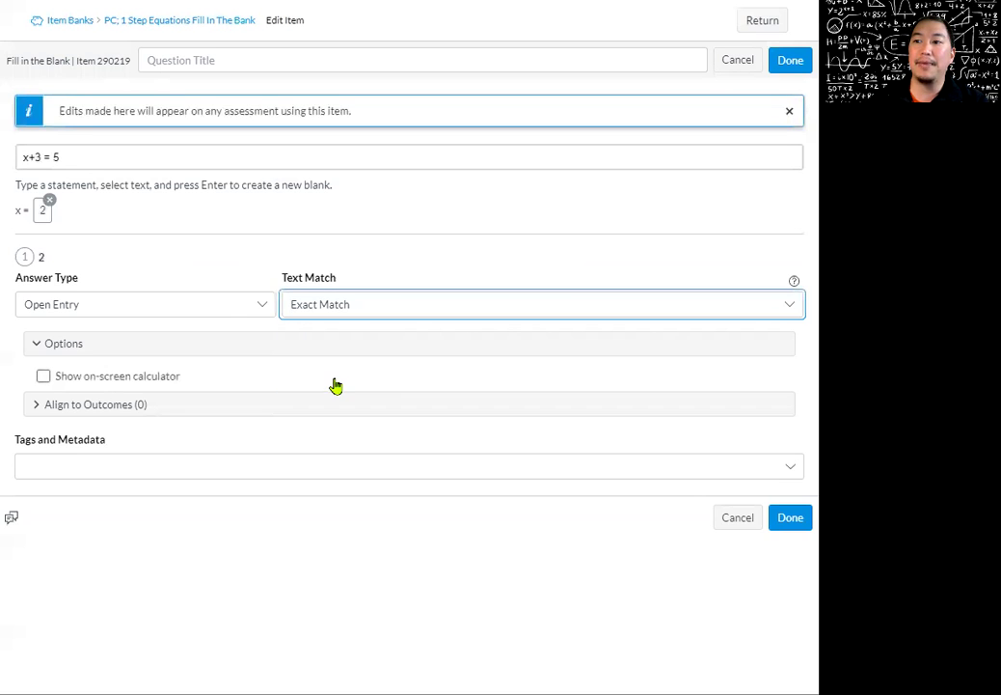
{"action": "left_click", "coordinate": [790, 520]}
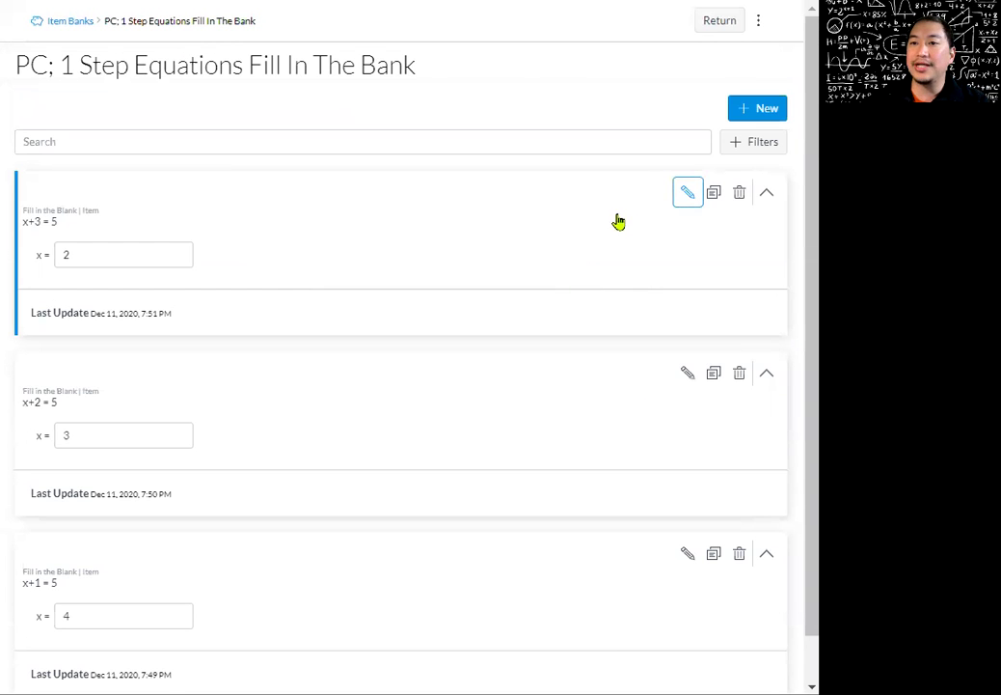
Duplicate the "x+3 = 5" question within the same bank and change the copy's stem to "x+4 = 5".
{"action": "left_click", "coordinate": [712, 197]}
{"action": "left_click", "coordinate": [540, 449]}
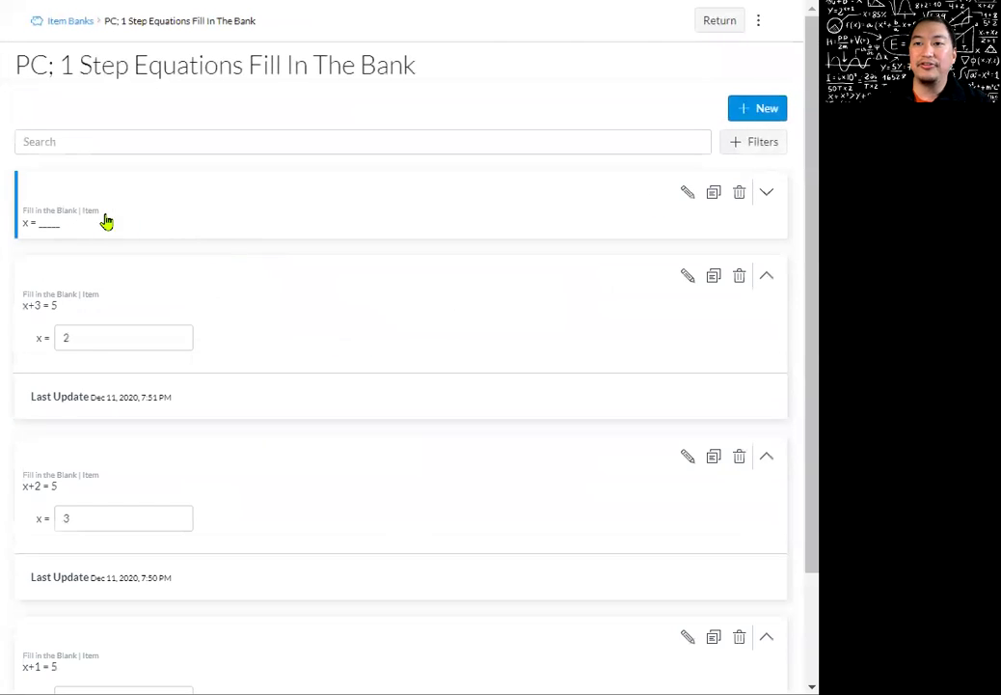
{"action": "left_click", "coordinate": [688, 194]}
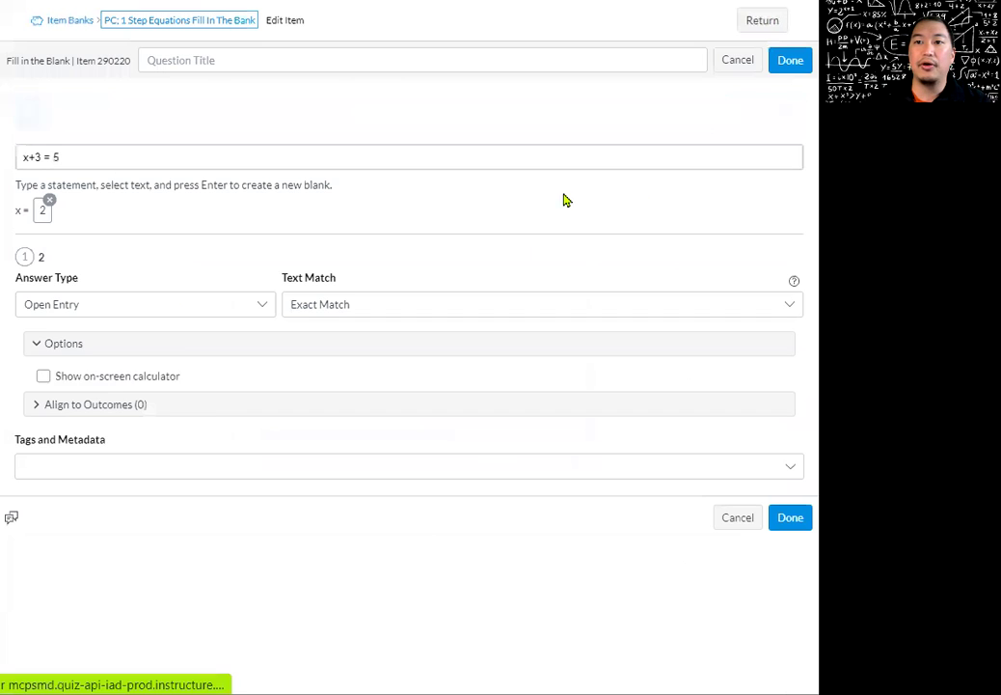
{"action": "left_click", "coordinate": [36, 158]}
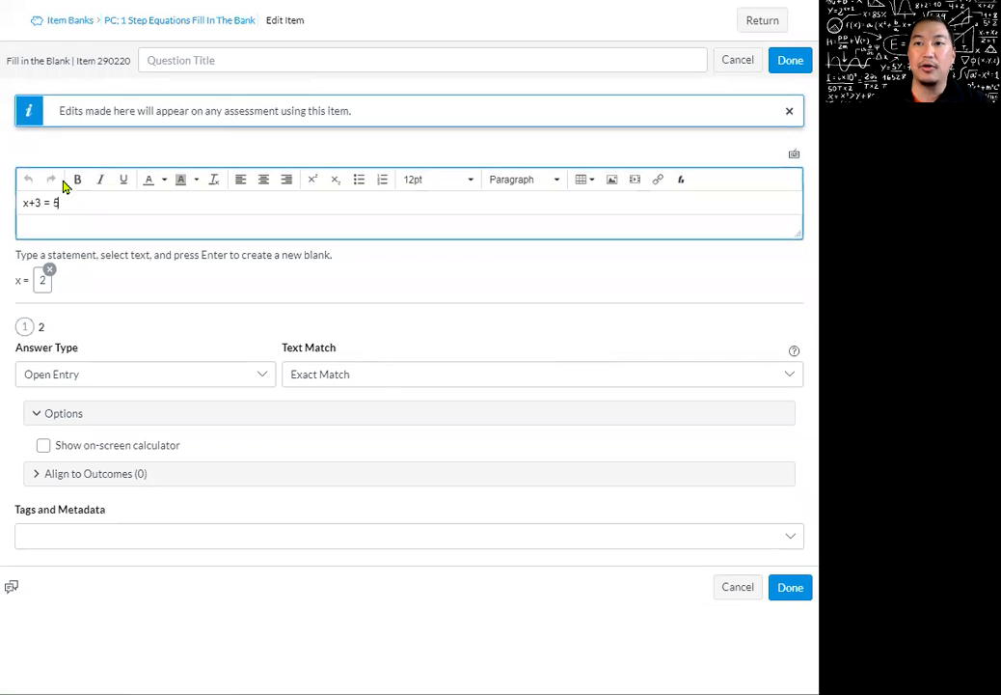
{"action": "type", "text": "4"}
Remove the old blank from the "x+4 = 5" question, change the statement to "x = 1", and turn the 1 into a blank.
{"action": "left_click", "coordinate": [43, 292]}
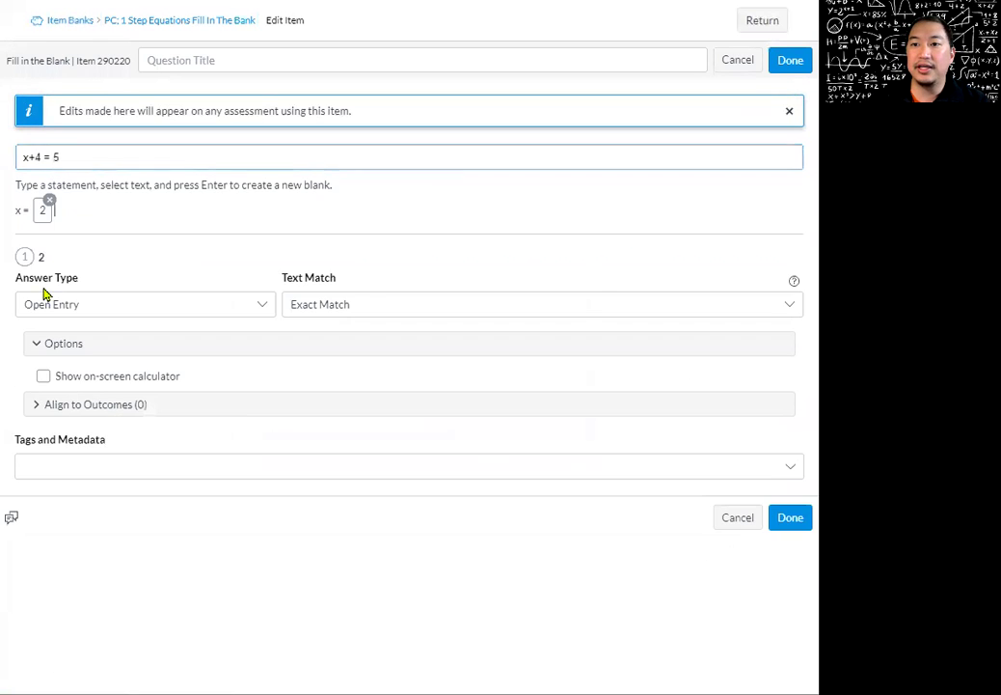
{"action": "left_click", "coordinate": [49, 200]}
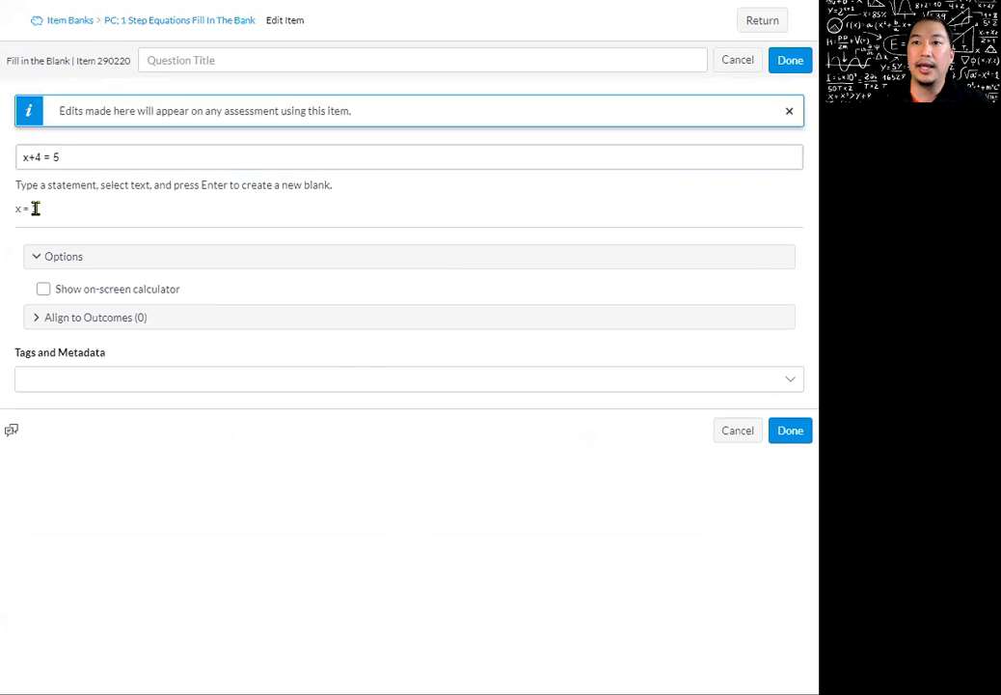
{"action": "double_click", "coordinate": [35, 208]}
{"action": "left_click", "coordinate": [55, 253]}
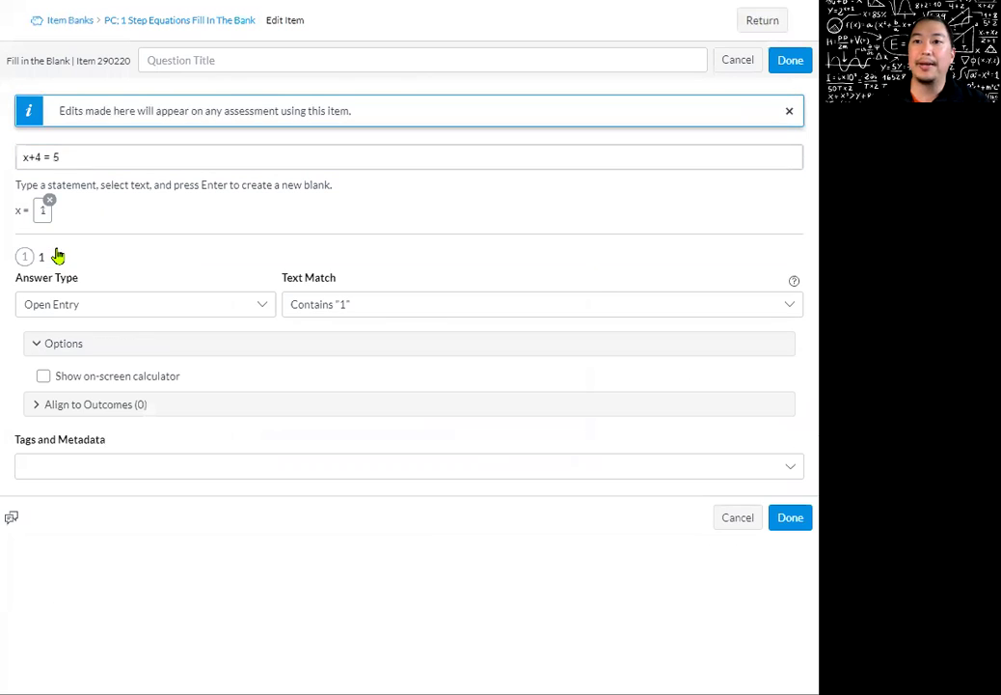
Set the "x+4 = 5" question's blank to Exact Match and save the question.
{"action": "left_click", "coordinate": [507, 305]}
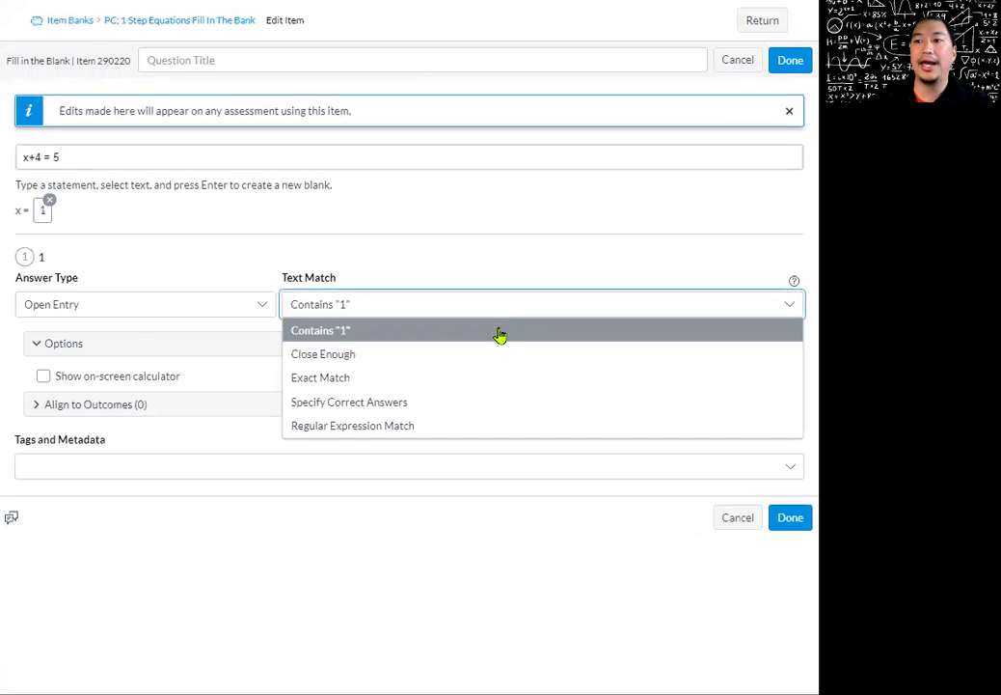
{"action": "left_click", "coordinate": [461, 379]}
{"action": "left_click", "coordinate": [788, 518]}
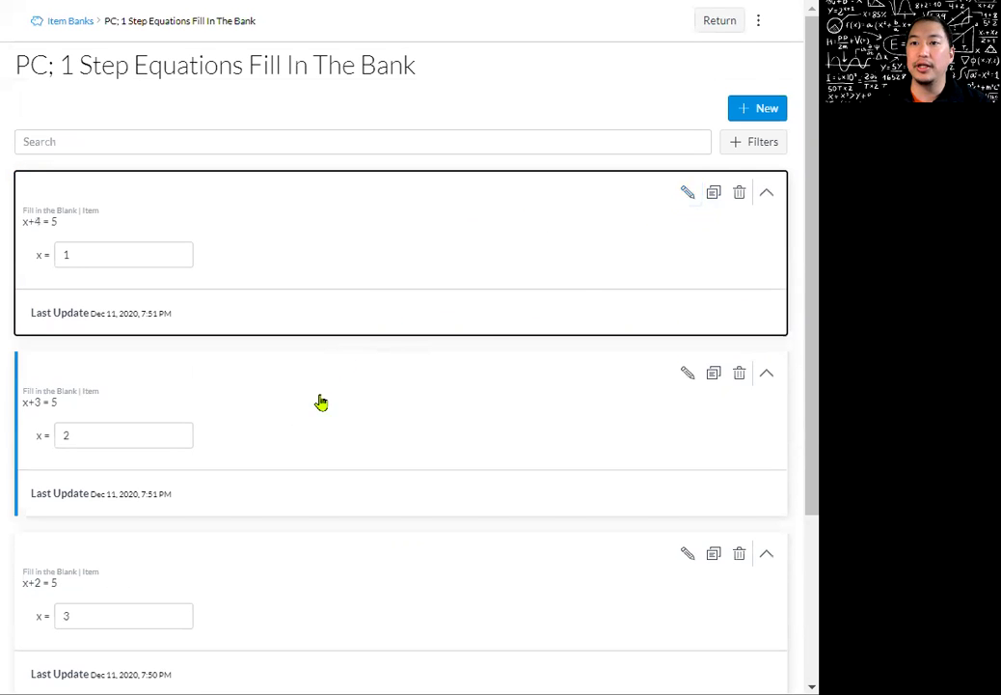
Duplicate the "x+4 = 5" question within the same bank and change the copy's stem to "x+5 = 5".
{"action": "left_click", "coordinate": [714, 194]}
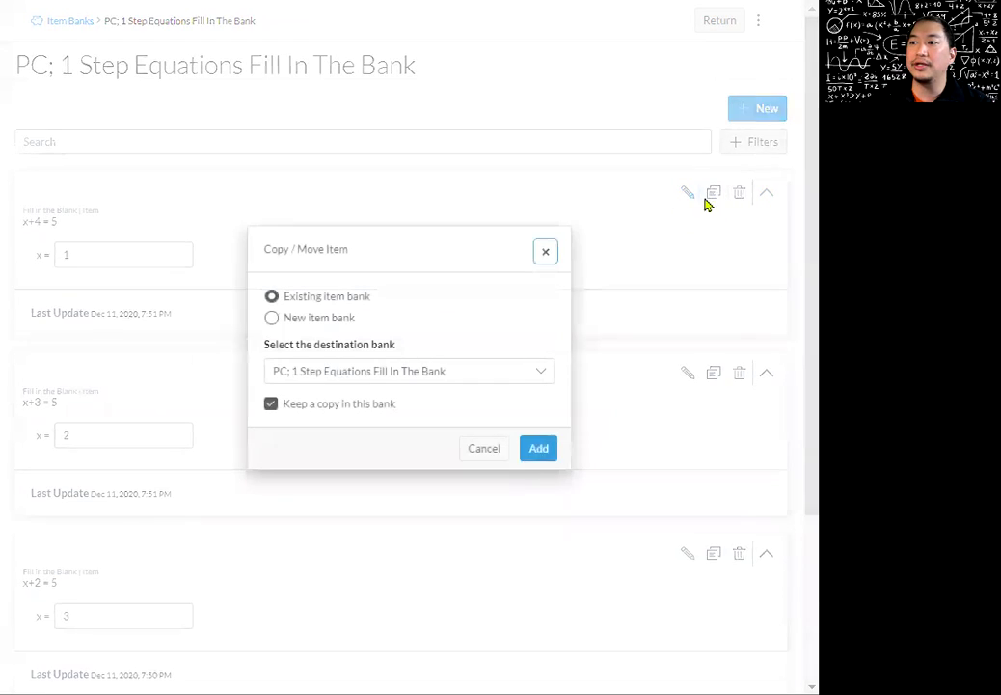
{"action": "key", "text": "Return"}
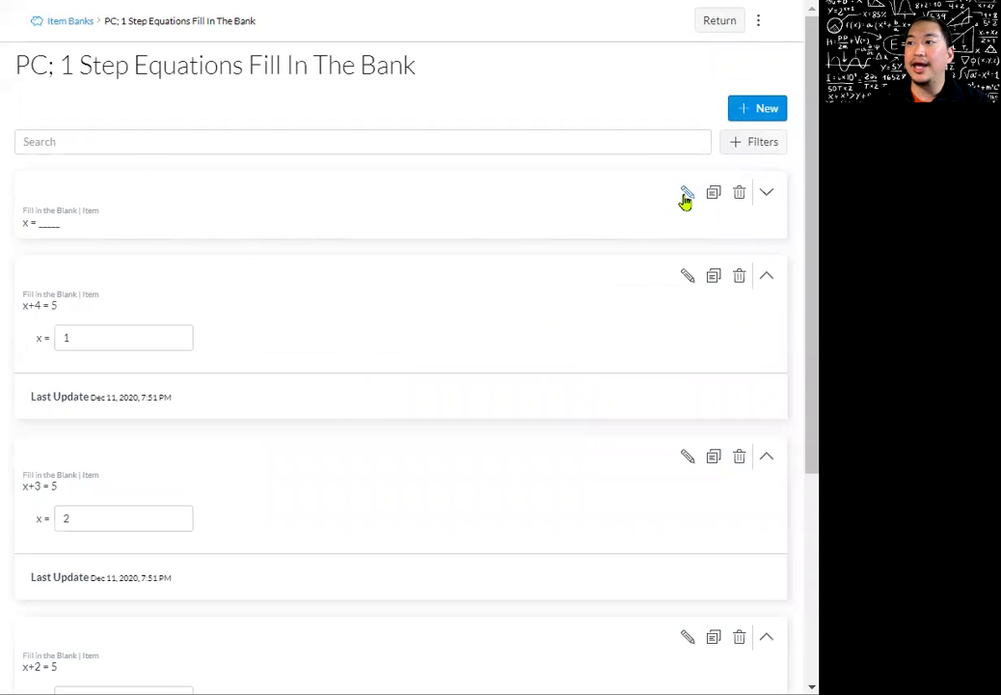
{"action": "left_click", "coordinate": [687, 194]}
{"action": "left_click", "coordinate": [38, 156]}
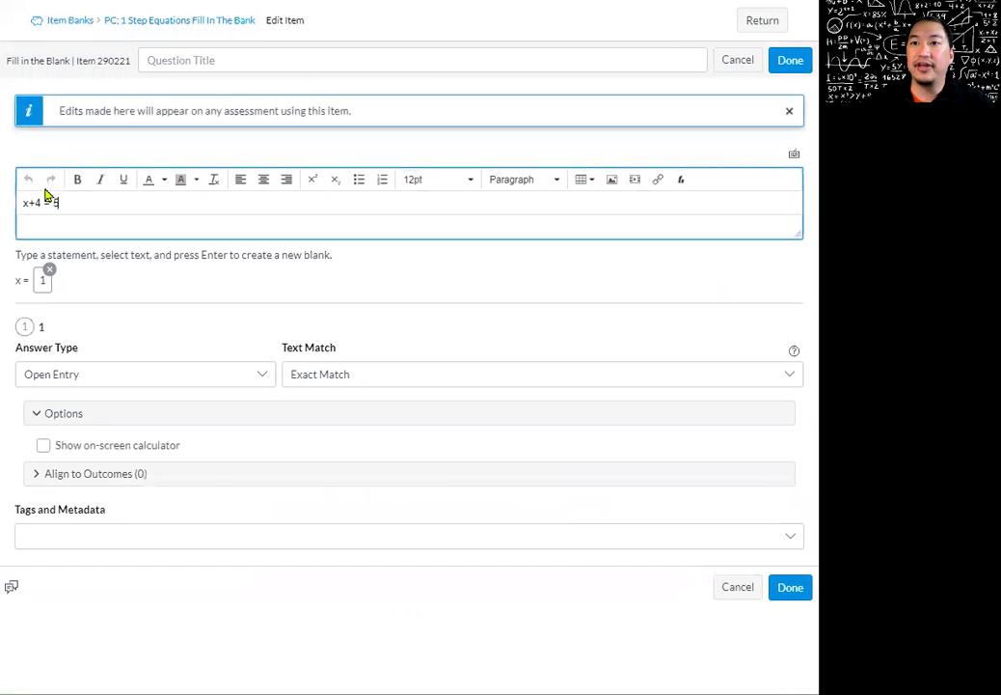
{"action": "key", "text": "BackSpace"}
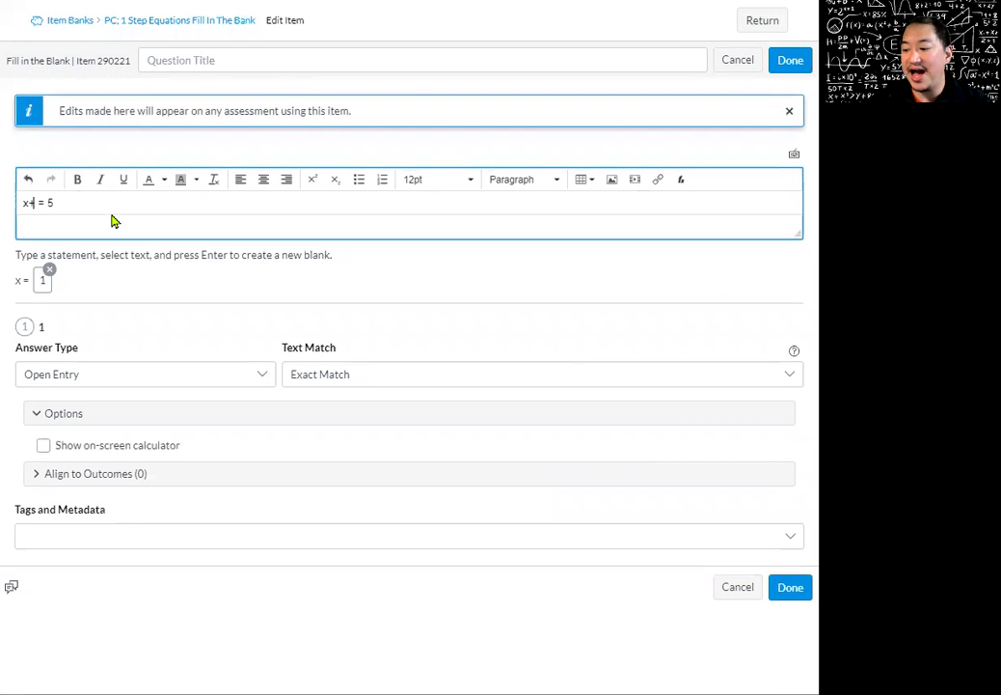
Replace the "x+5 = 5" question's answer with a blank for 0 using Exact Match, and save the question.
{"action": "left_click", "coordinate": [49, 271]}
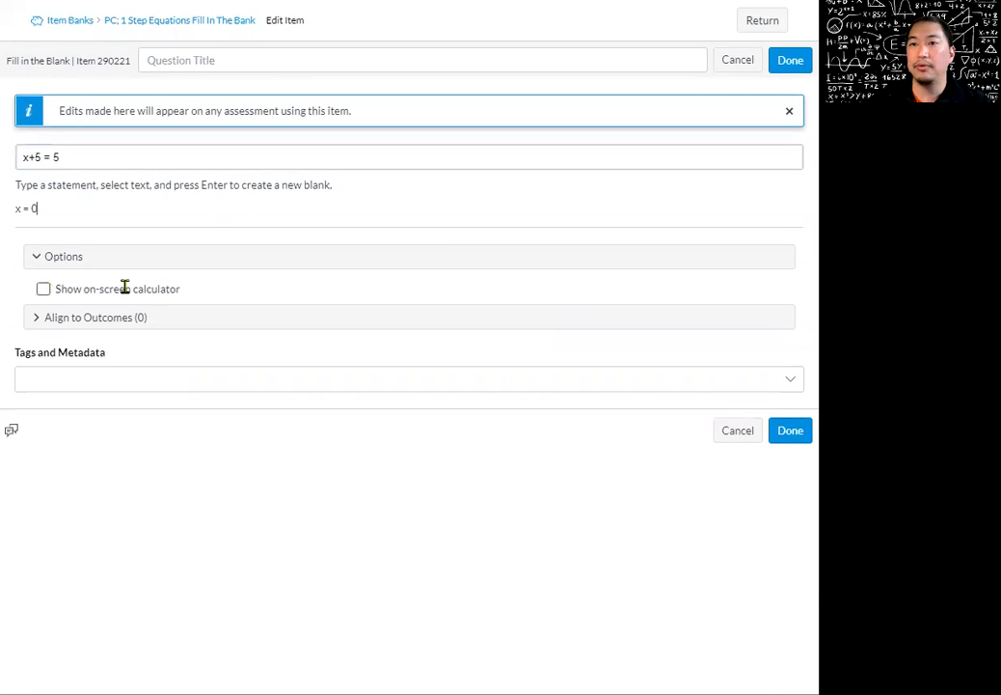
{"action": "double_click", "coordinate": [32, 209]}
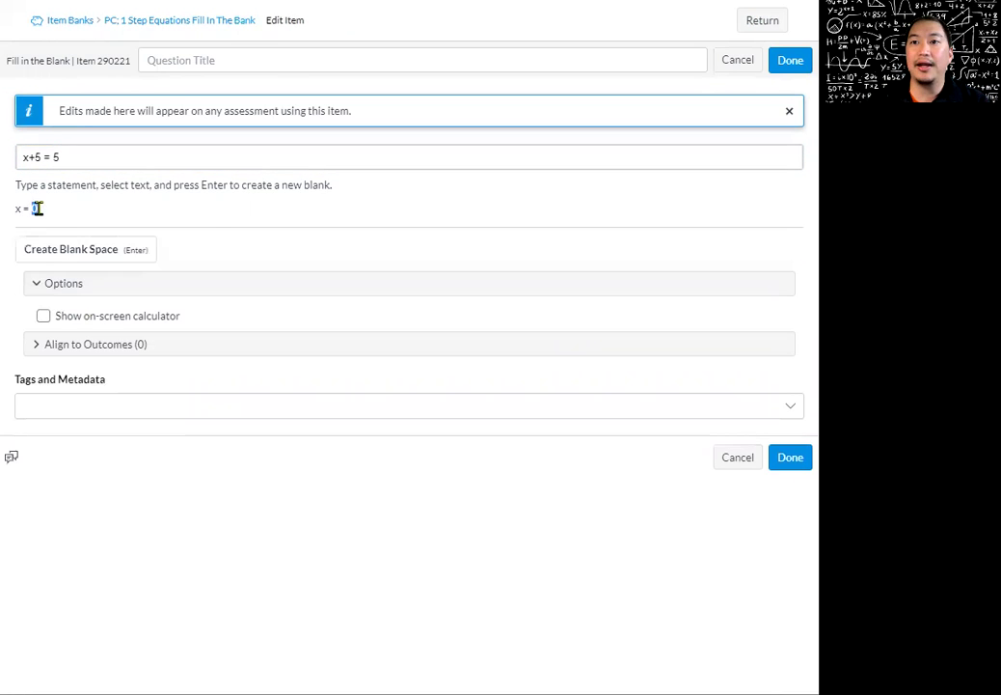
{"action": "left_click", "coordinate": [58, 249]}
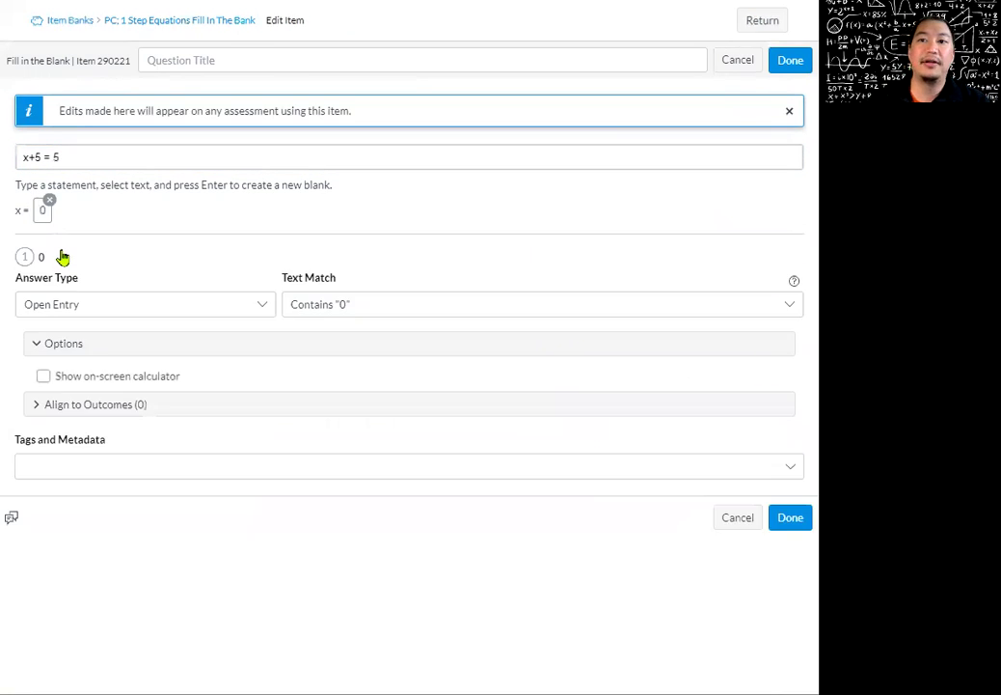
{"action": "left_click", "coordinate": [435, 310]}
{"action": "left_click", "coordinate": [409, 383]}
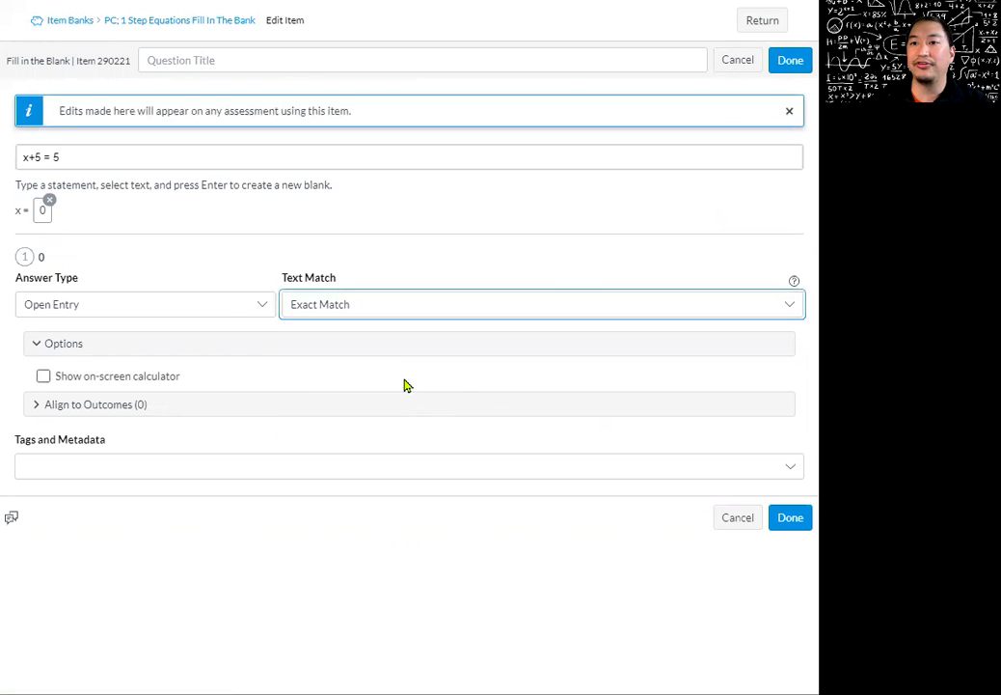
{"action": "left_click", "coordinate": [792, 522]}
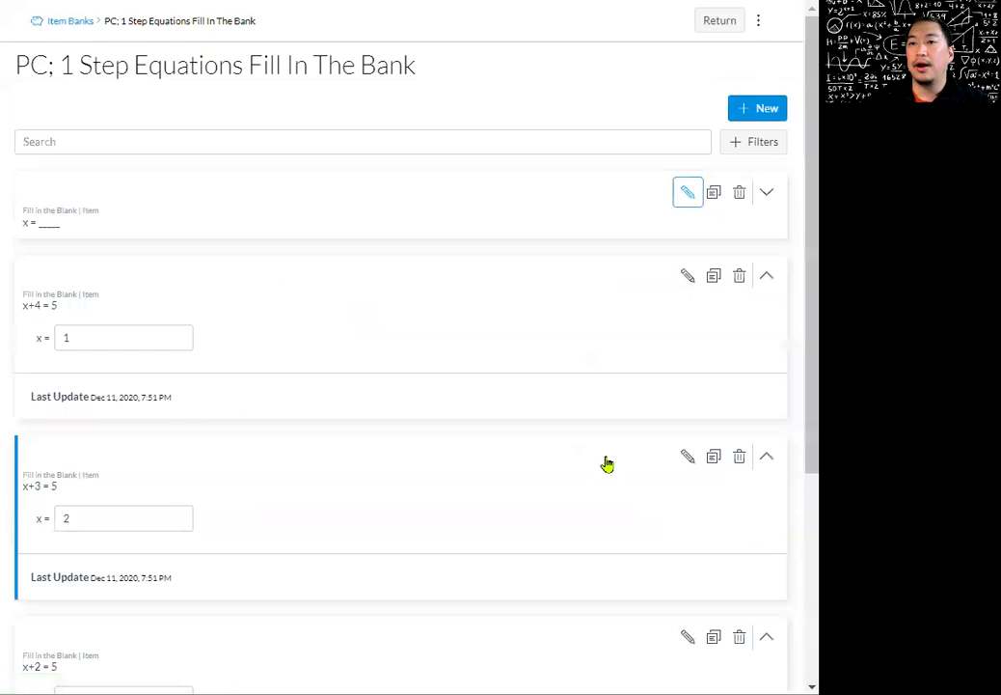
Collapse all the expanded questions in the "PC; 1 Step Equations Fill In The Bank" item bank.
{"action": "left_click", "coordinate": [398, 200]}
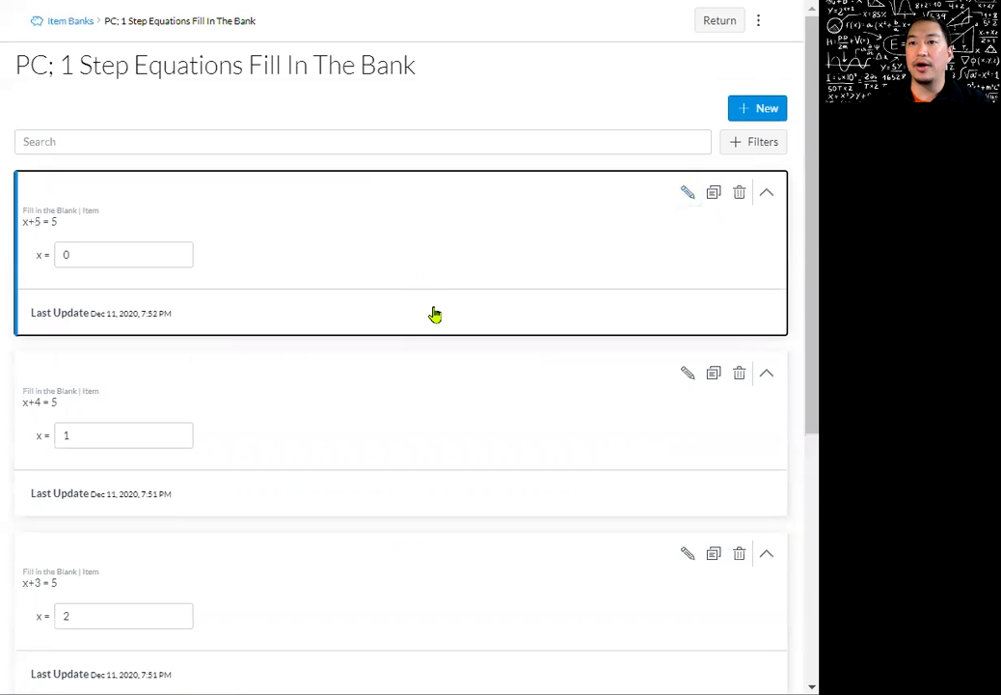
{"action": "left_click", "coordinate": [404, 240]}
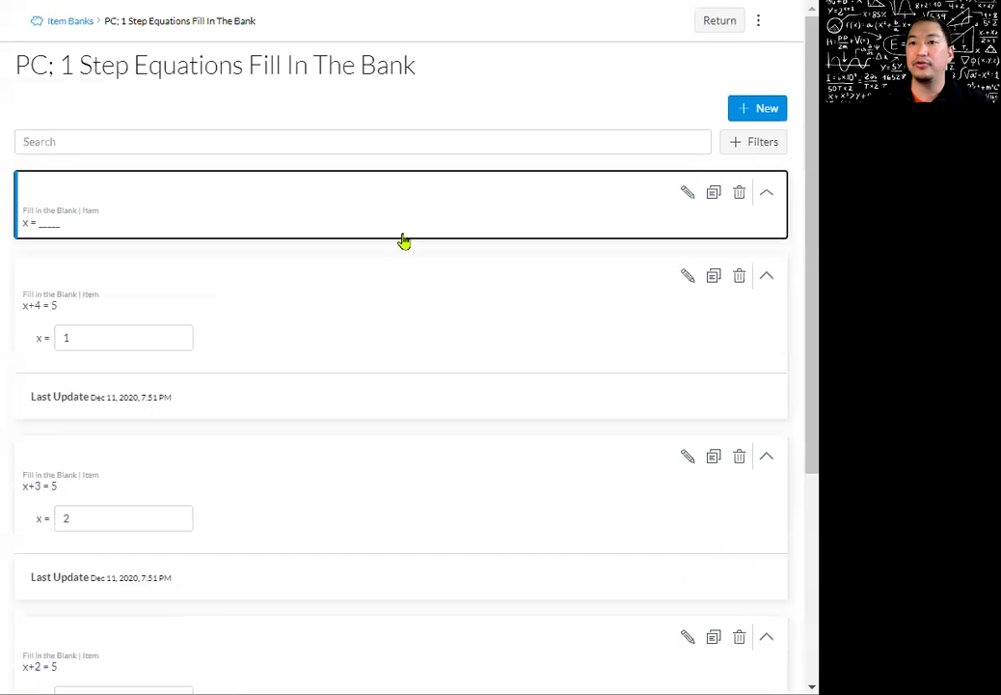
{"action": "left_click", "coordinate": [388, 308]}
{"action": "left_click", "coordinate": [378, 391]}
{"action": "left_click", "coordinate": [348, 506]}
{"action": "left_click", "coordinate": [347, 535]}
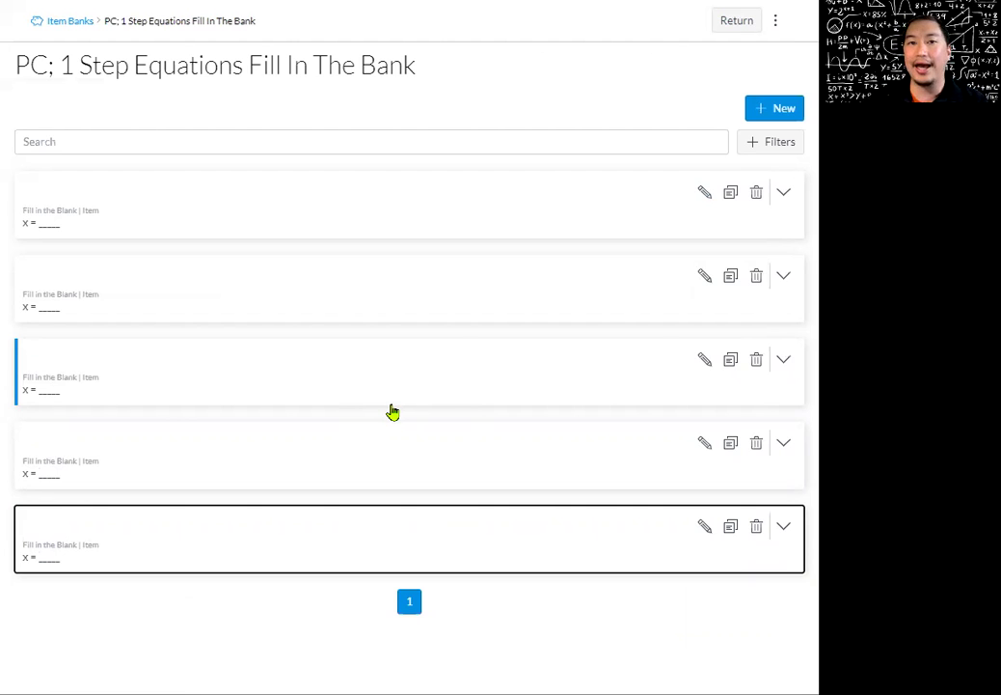
Return to the quiz and insert all questions from the "PC; 1 Step Equations Fill In The Bank" item bank.
{"action": "left_click", "coordinate": [737, 28]}
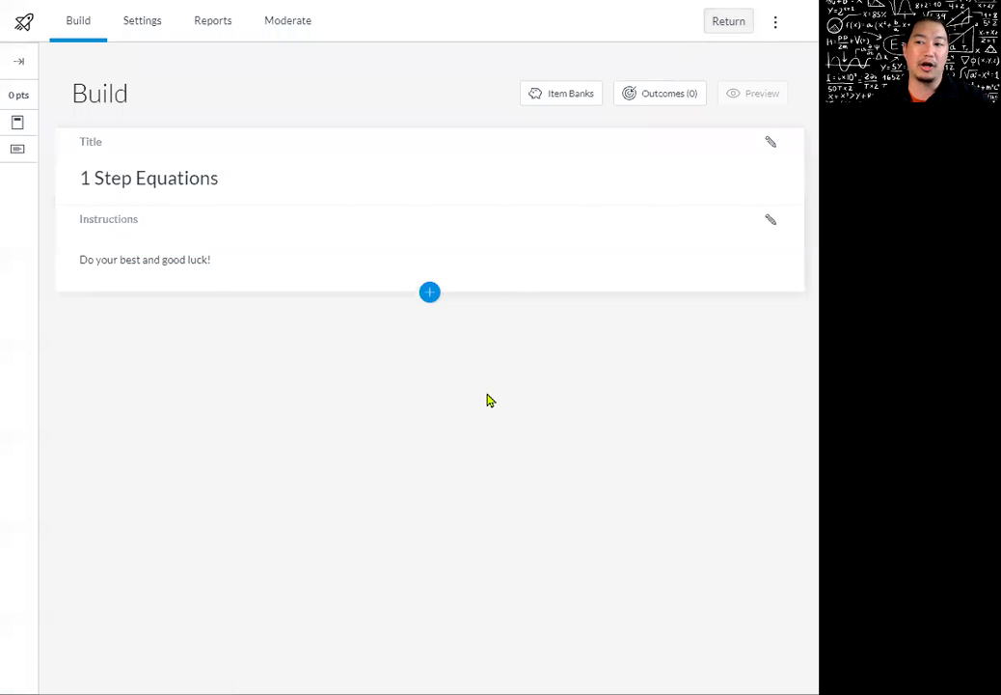
{"action": "left_click", "coordinate": [429, 292]}
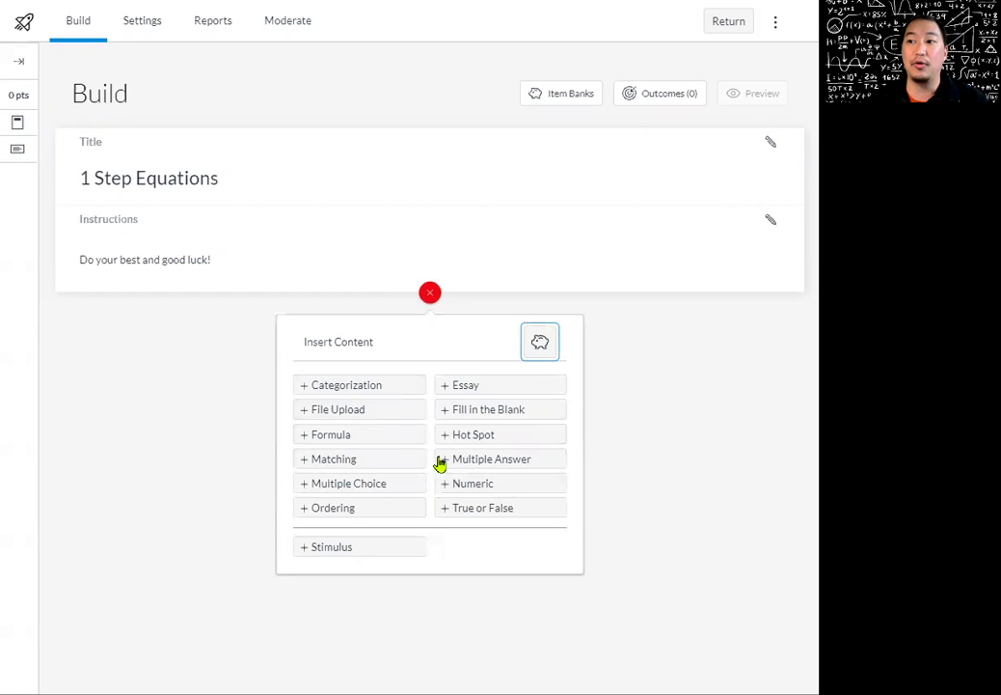
{"action": "left_click", "coordinate": [540, 343]}
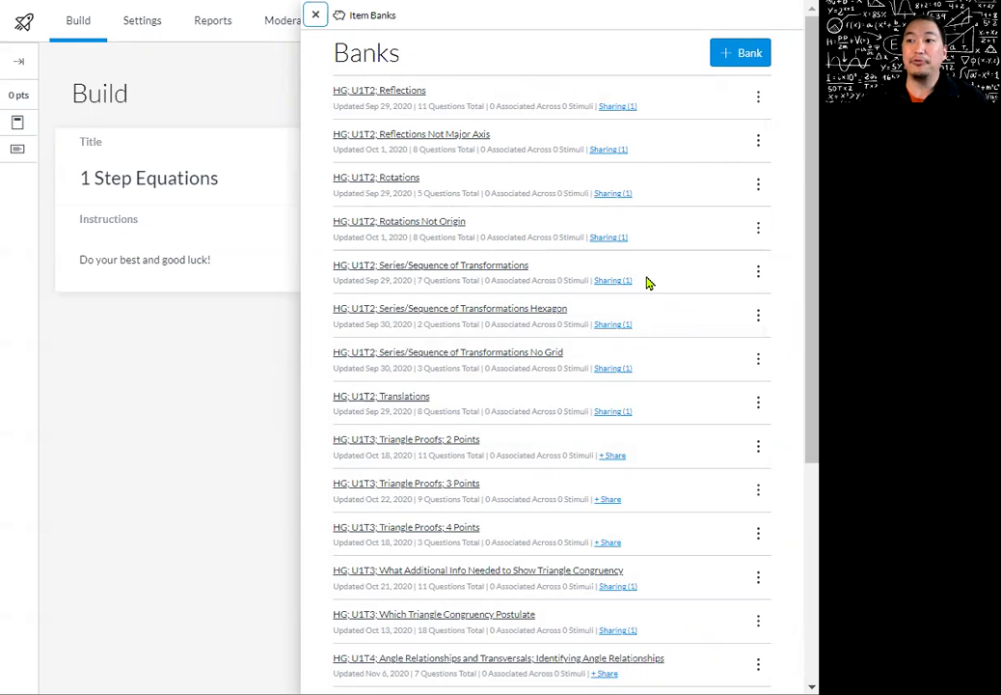
{"action": "scroll", "coordinate": [648, 283], "scroll_direction": "down", "scroll_amount": 5}
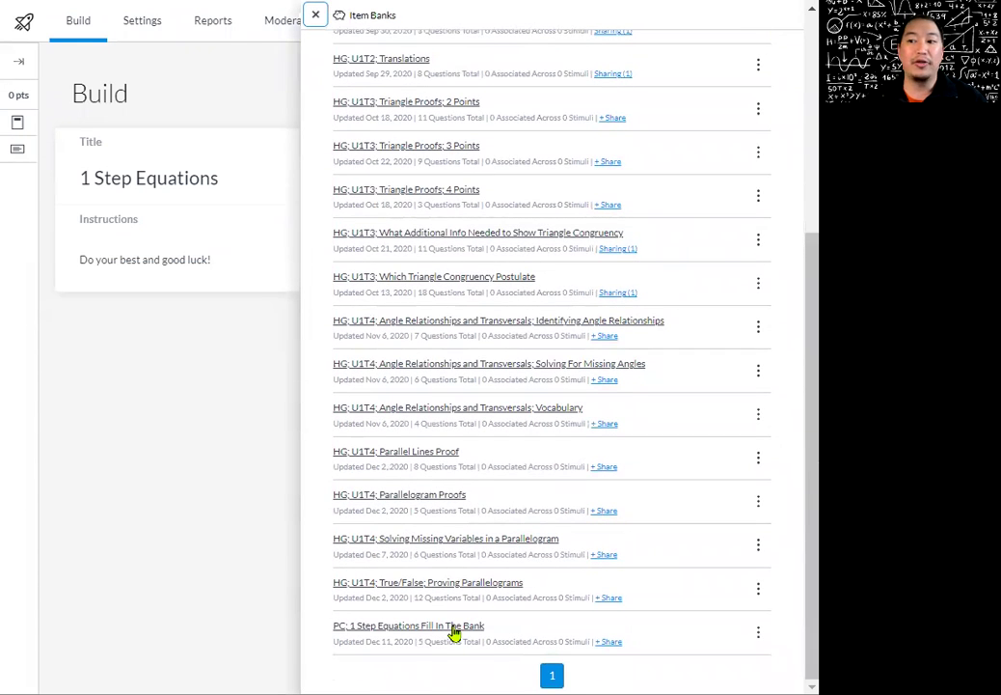
{"action": "left_click", "coordinate": [453, 627]}
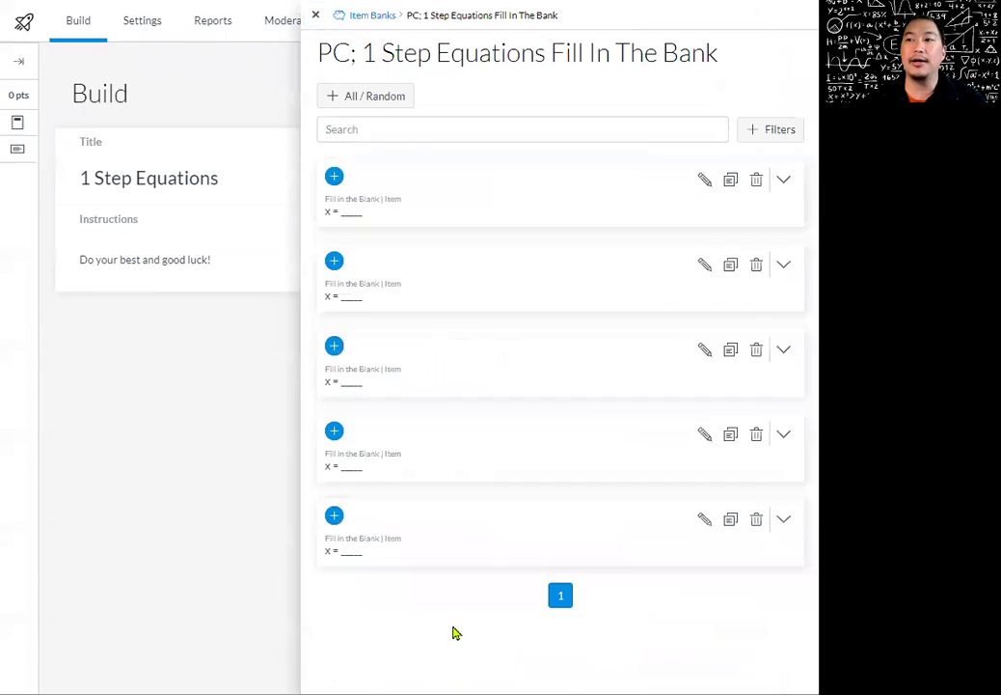
{"action": "left_click", "coordinate": [396, 100]}
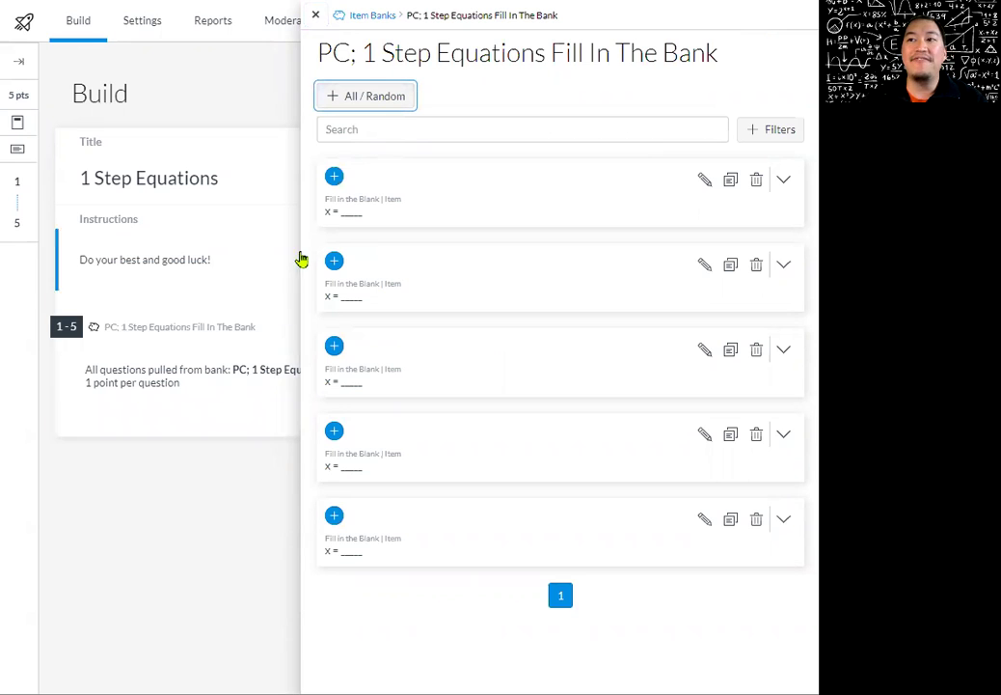
{"action": "left_click", "coordinate": [316, 17]}
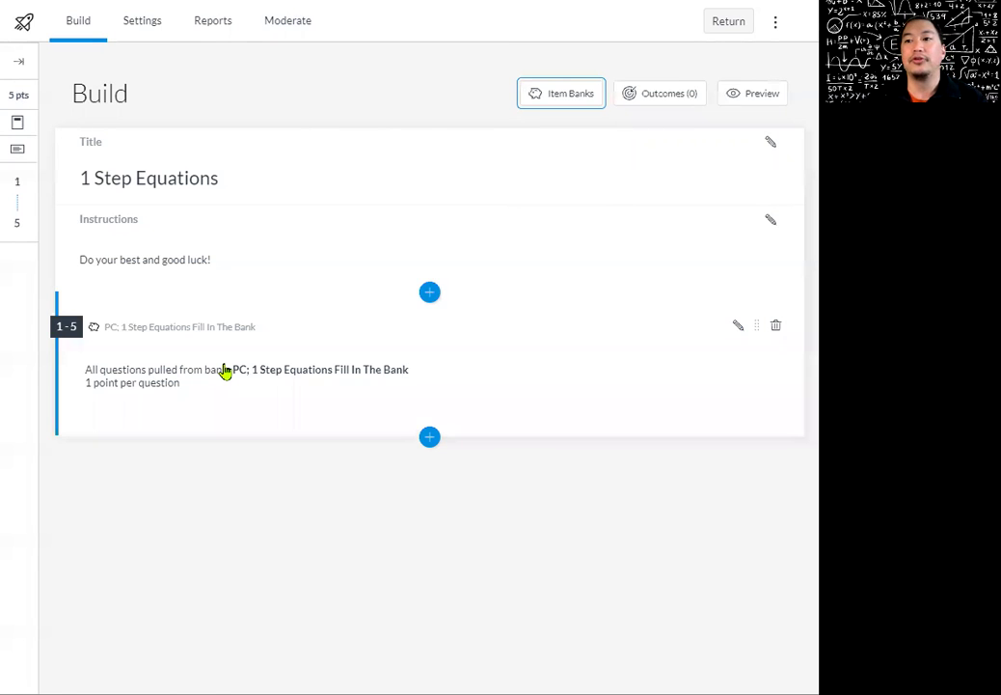
Set the inserted 1 Step Equations bank to randomly select 3 questions at 1 point per question, and save it.
{"action": "left_click", "coordinate": [224, 372]}
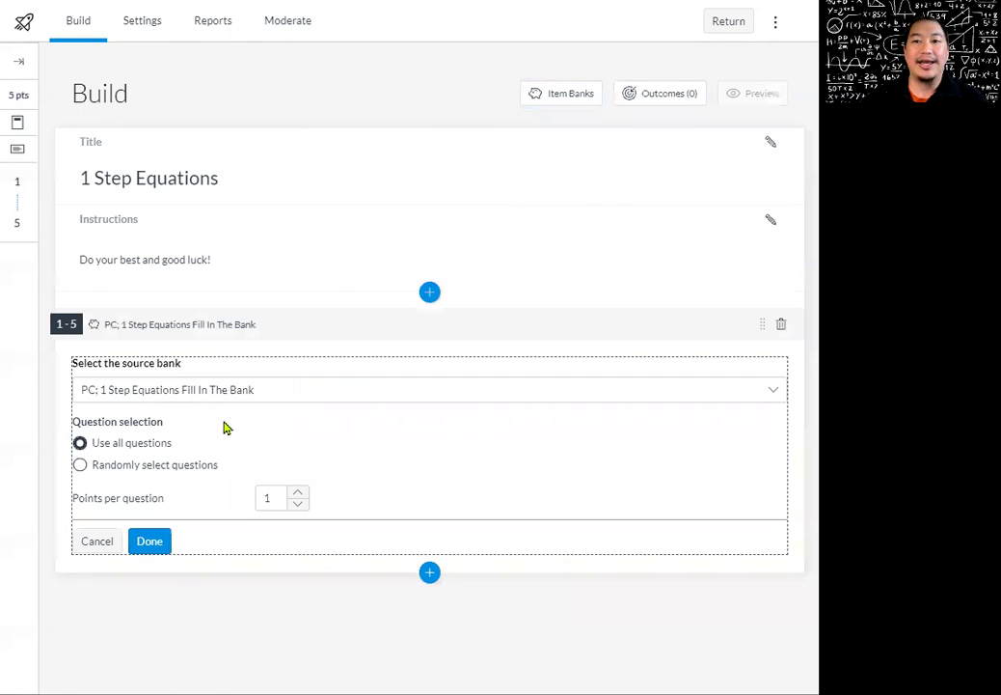
{"action": "left_click", "coordinate": [81, 467]}
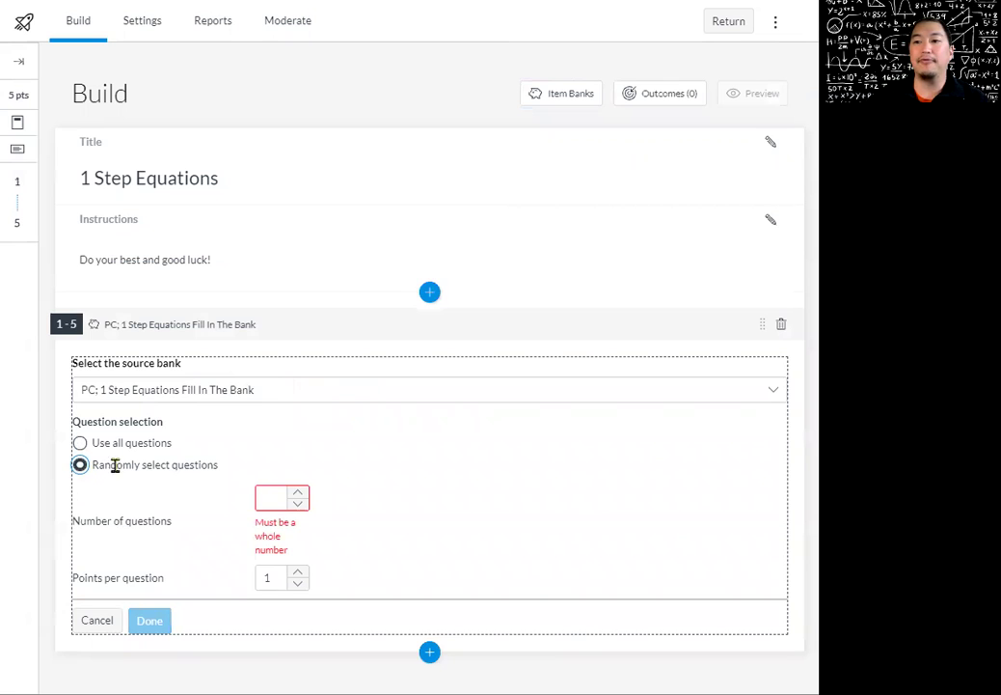
{"action": "double_click", "coordinate": [299, 496]}
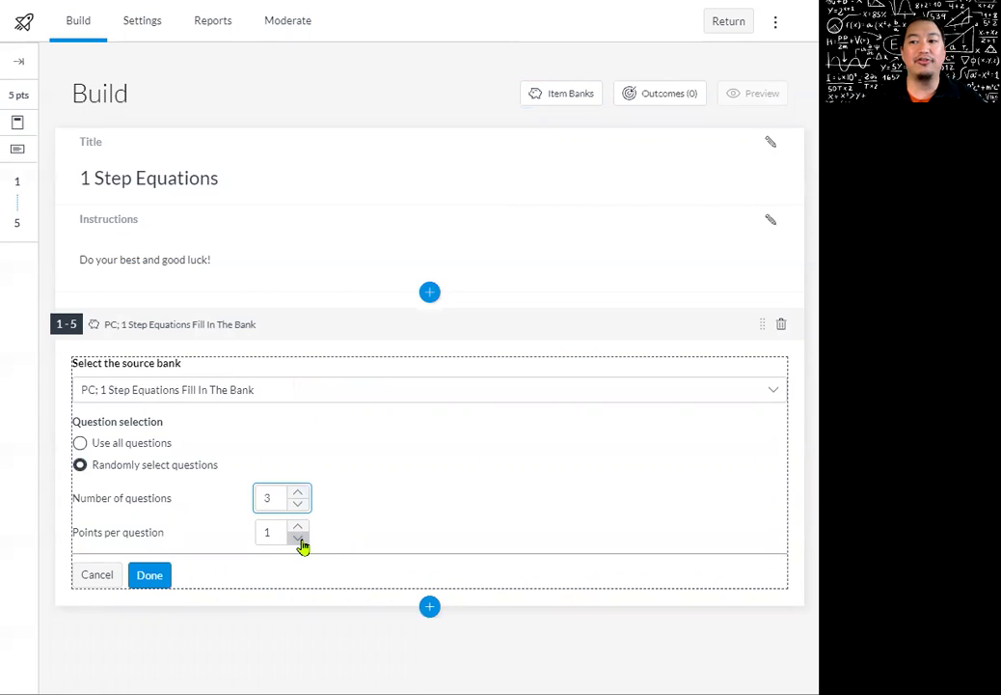
{"action": "left_click", "coordinate": [302, 529]}
{"action": "left_click", "coordinate": [303, 539]}
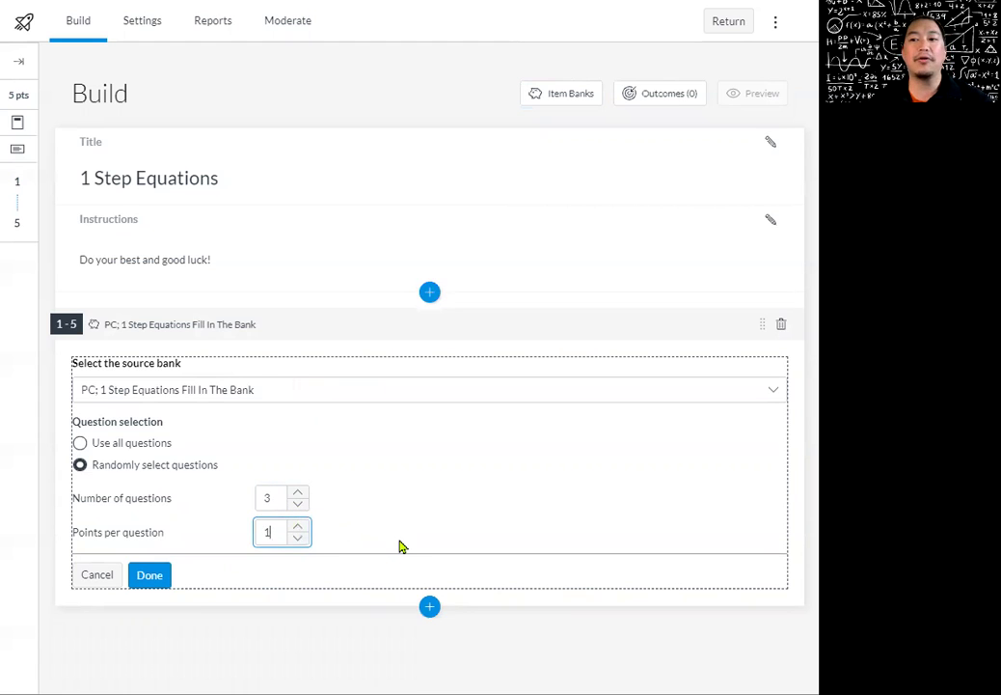
{"action": "left_click", "coordinate": [157, 579]}
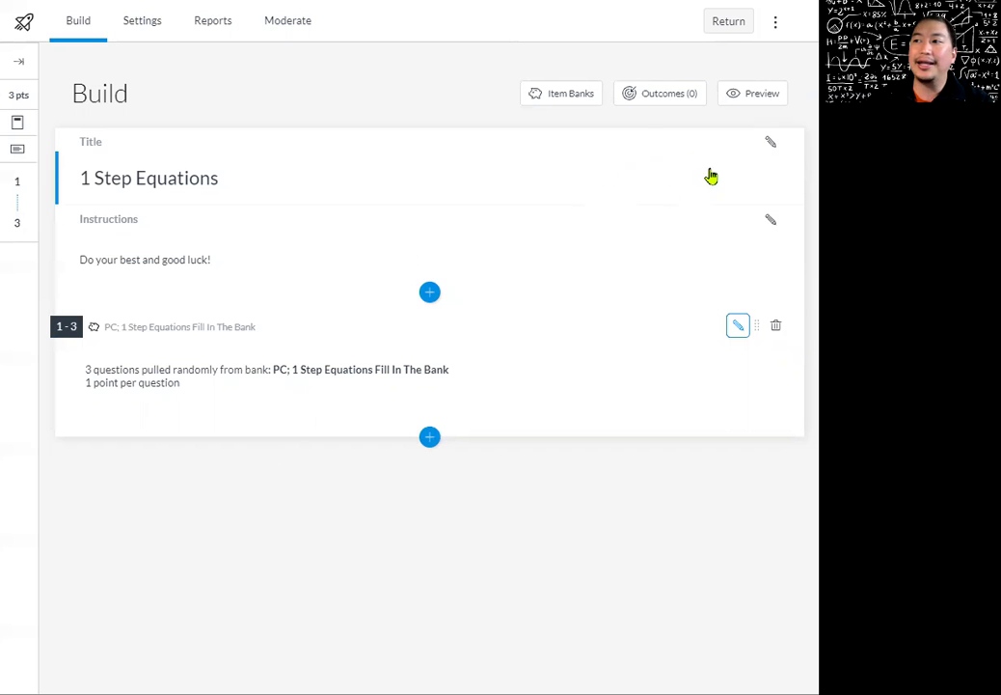
Insert all questions from the "HG; U1T2; Reflections" item bank below the 1 Step Equations group.
{"action": "left_click", "coordinate": [430, 439]}
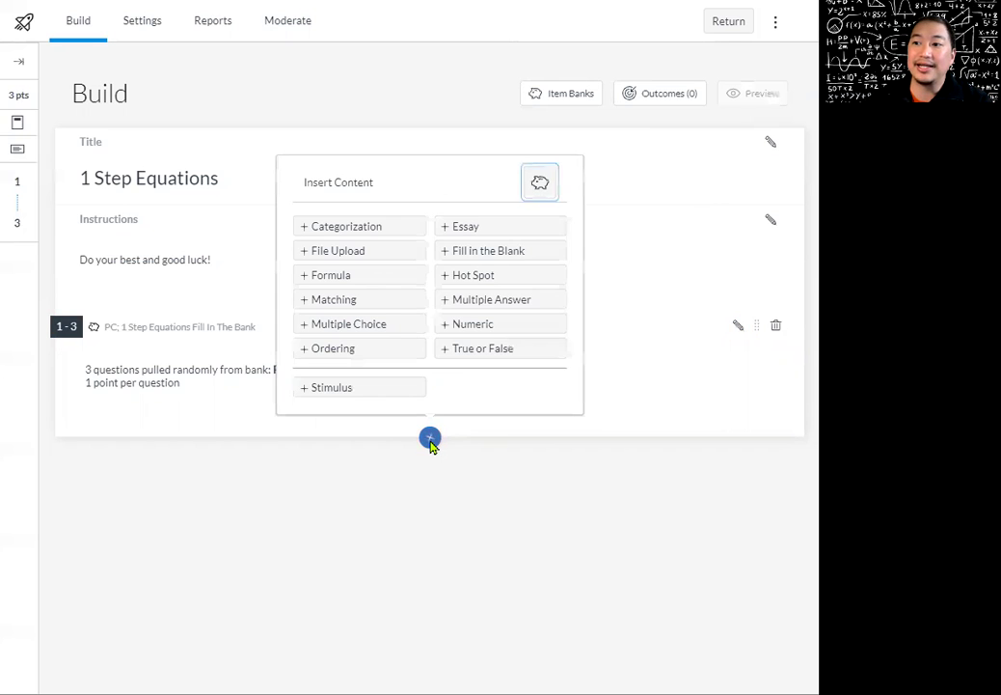
{"action": "left_click", "coordinate": [540, 185]}
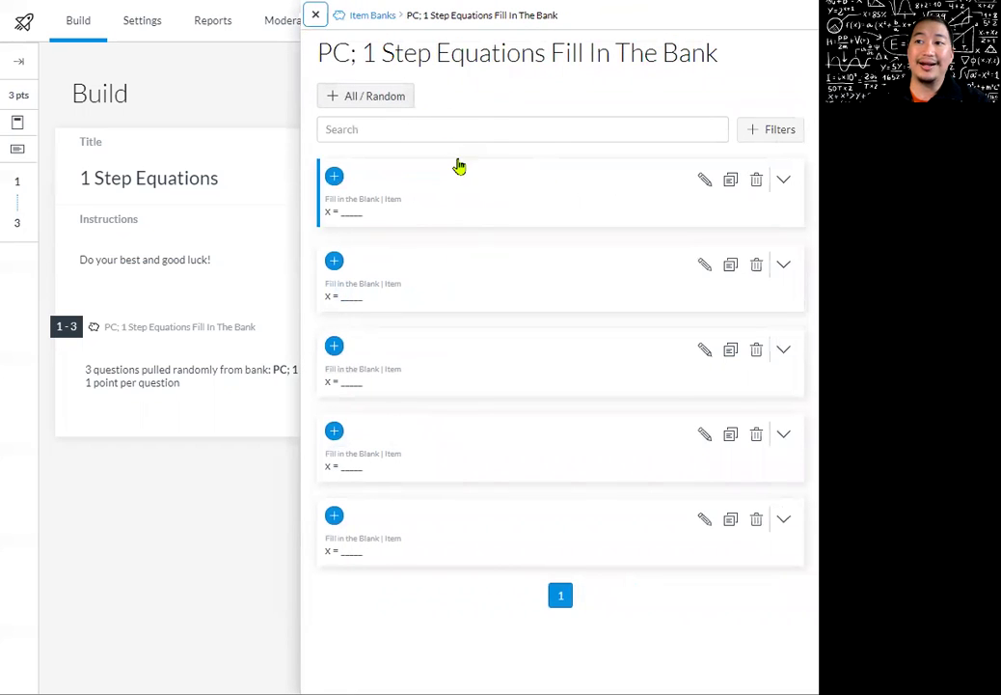
{"action": "left_click", "coordinate": [378, 26]}
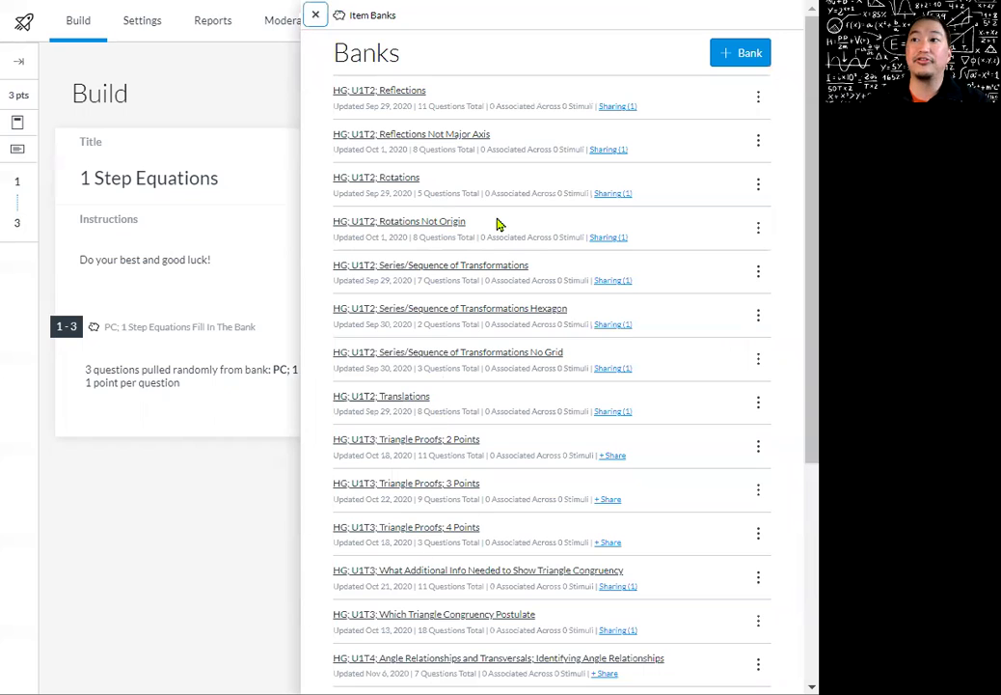
{"action": "left_click", "coordinate": [401, 92]}
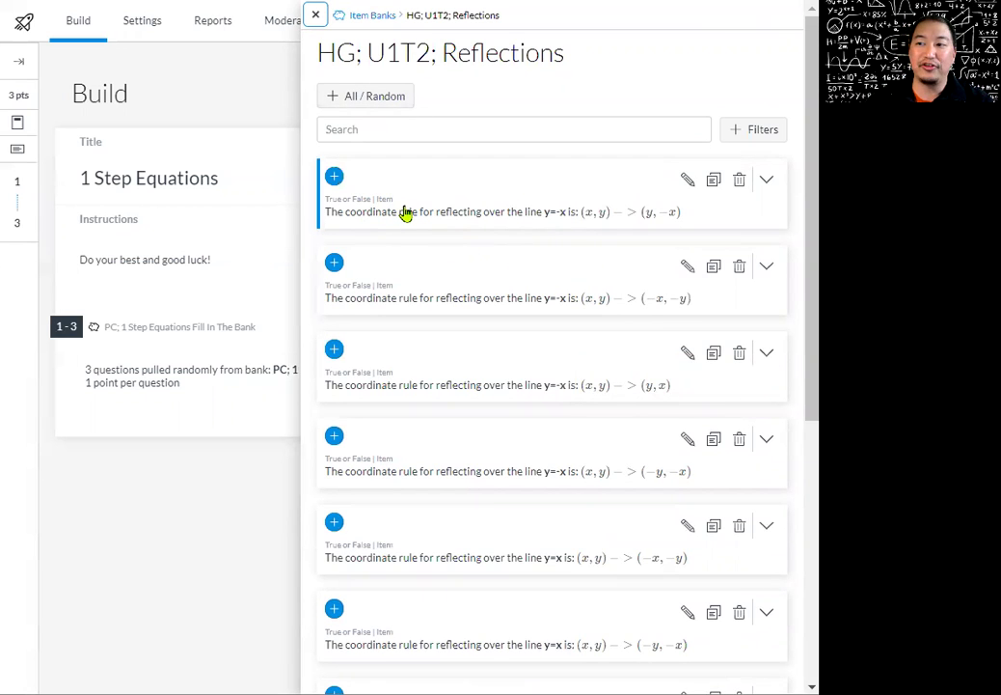
{"action": "left_click", "coordinate": [370, 107]}
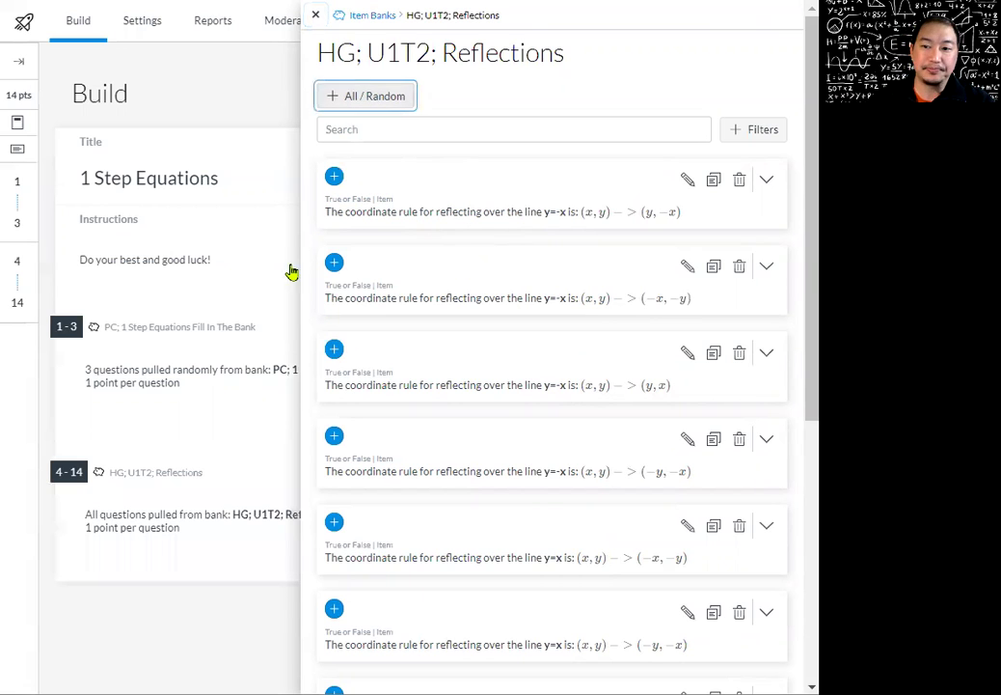
{"action": "left_click", "coordinate": [316, 15]}
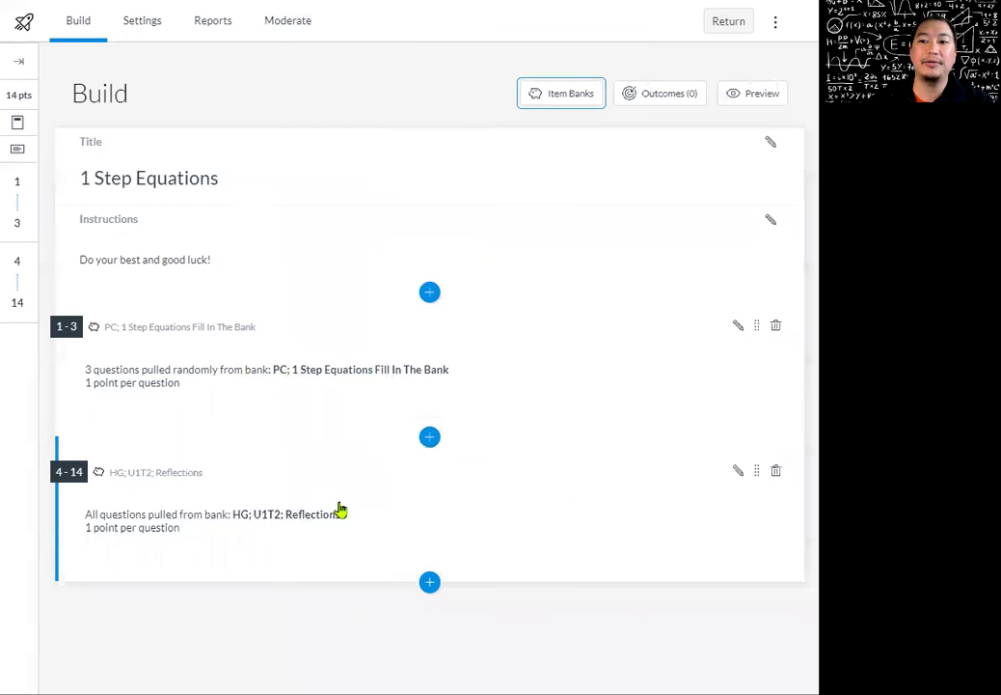
Set the "HG; U1T2; Reflections" bank to randomly select 2 questions at 1 point per question, and save it.
{"action": "left_click", "coordinate": [338, 514]}
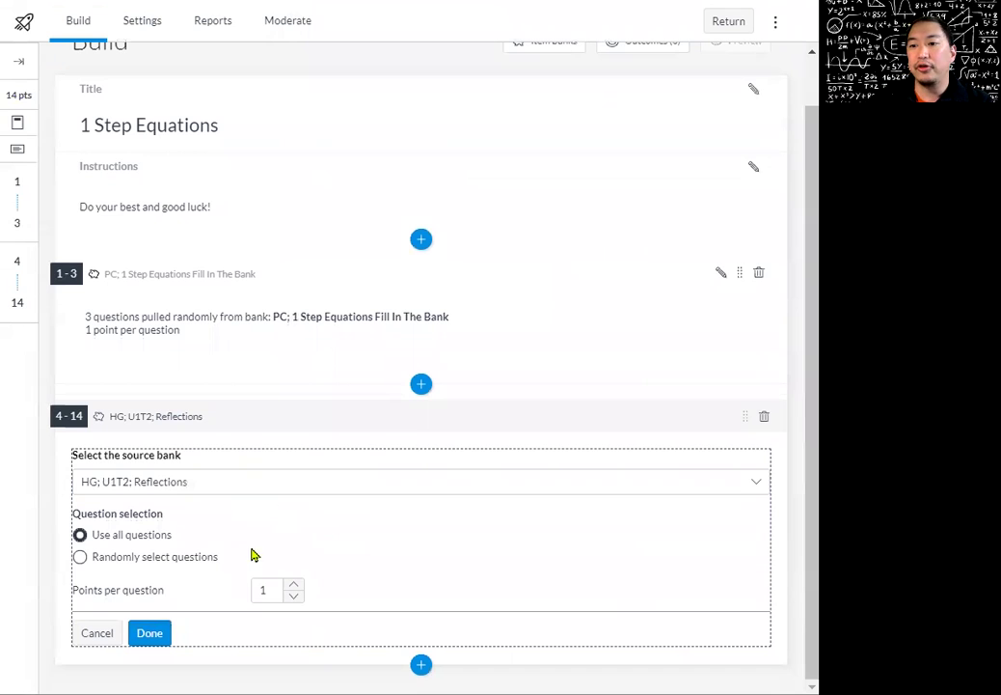
{"action": "left_click", "coordinate": [125, 558]}
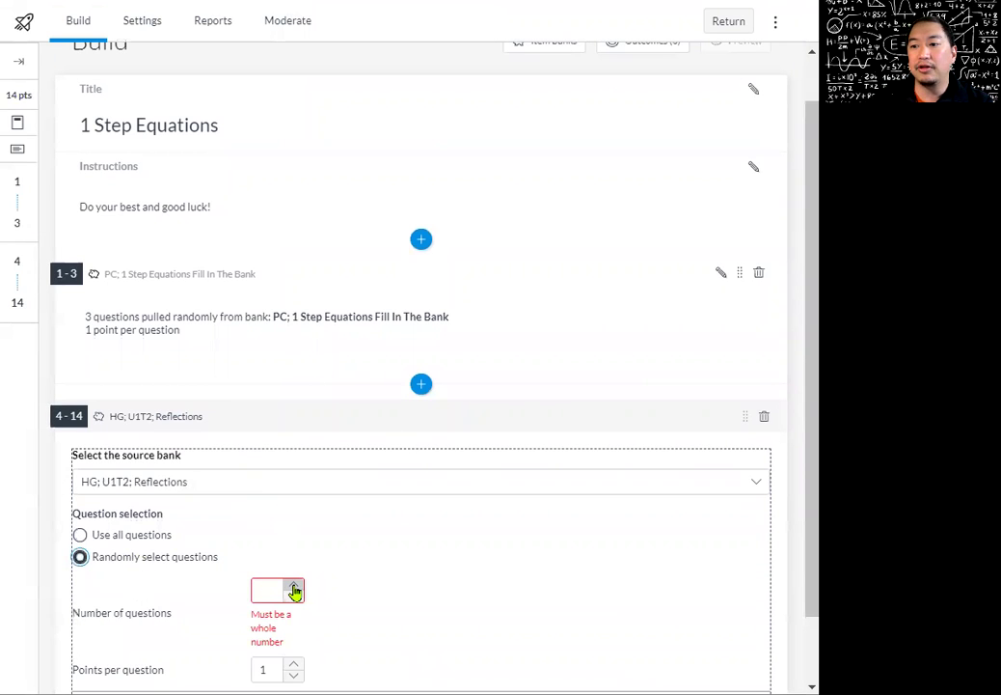
{"action": "left_click", "coordinate": [294, 586]}
{"action": "left_click", "coordinate": [295, 586]}
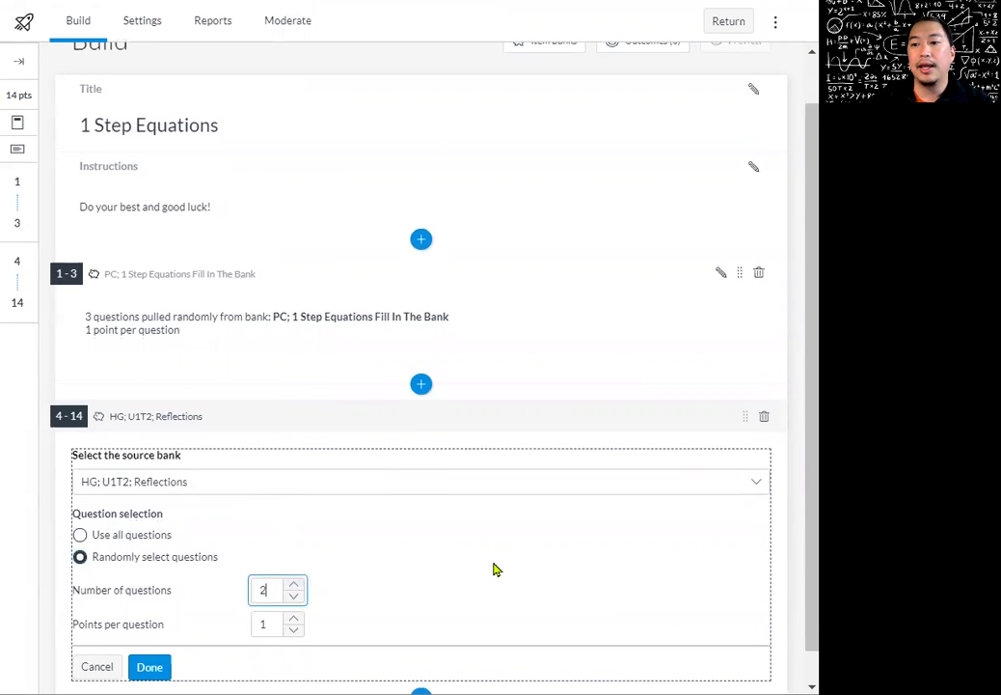
{"action": "left_click", "coordinate": [160, 634]}
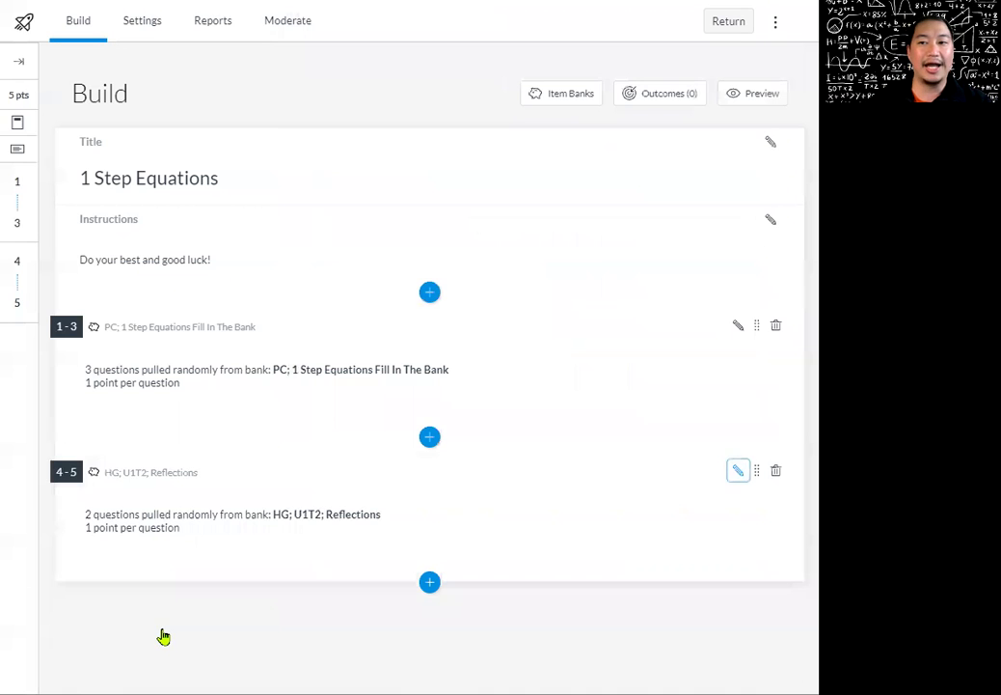
Turn on one question at a time with backtracking allowed in the quiz settings, and return to the course's quiz list.
{"action": "left_click", "coordinate": [142, 29]}
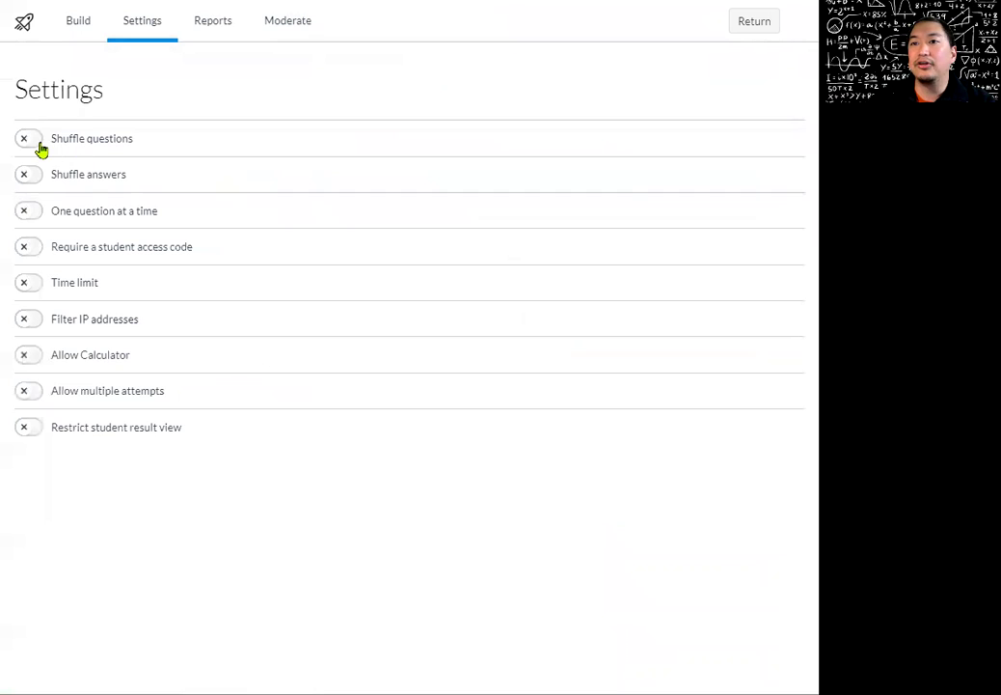
{"action": "left_click", "coordinate": [29, 211]}
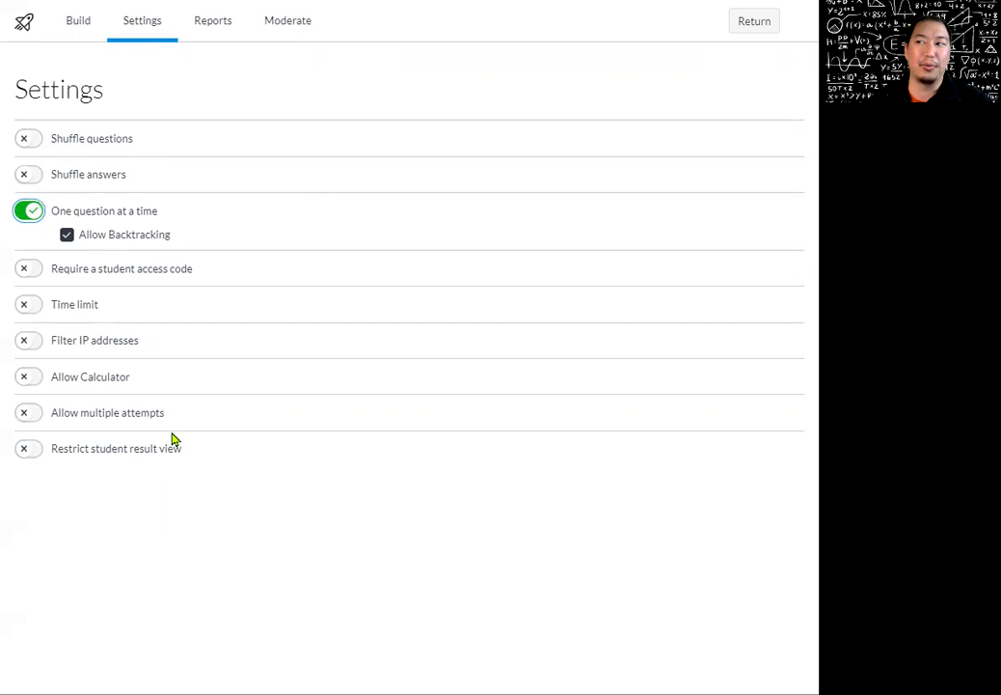
{"action": "left_click", "coordinate": [752, 23]}
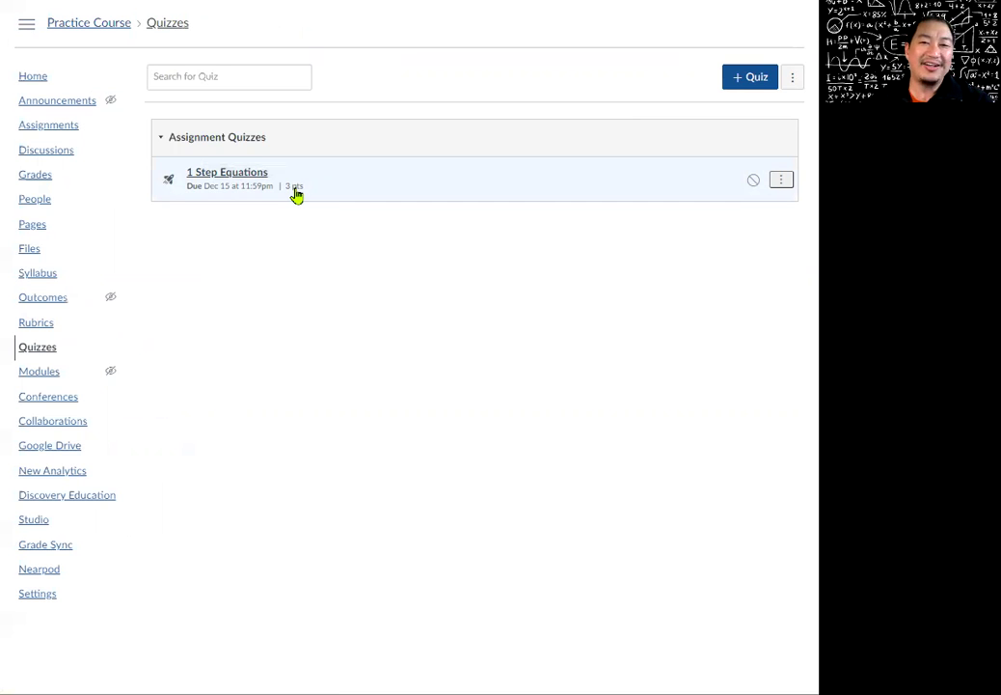
Edit the 1 Step Equations quiz details so that the quiz is worth 5 points.
{"action": "left_click", "coordinate": [781, 181]}
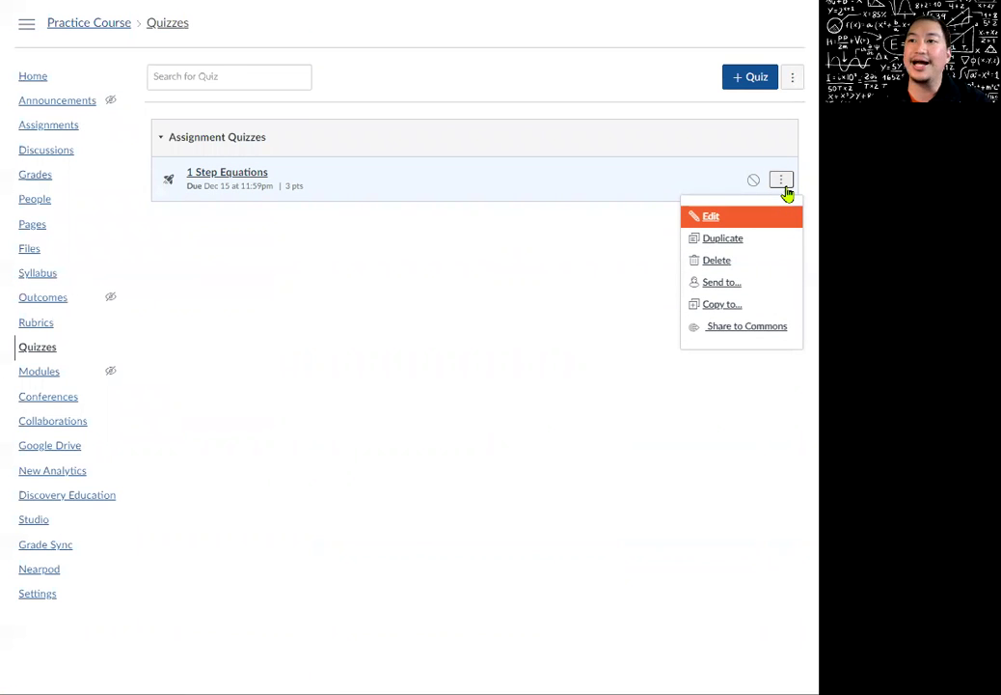
{"action": "left_click", "coordinate": [705, 224]}
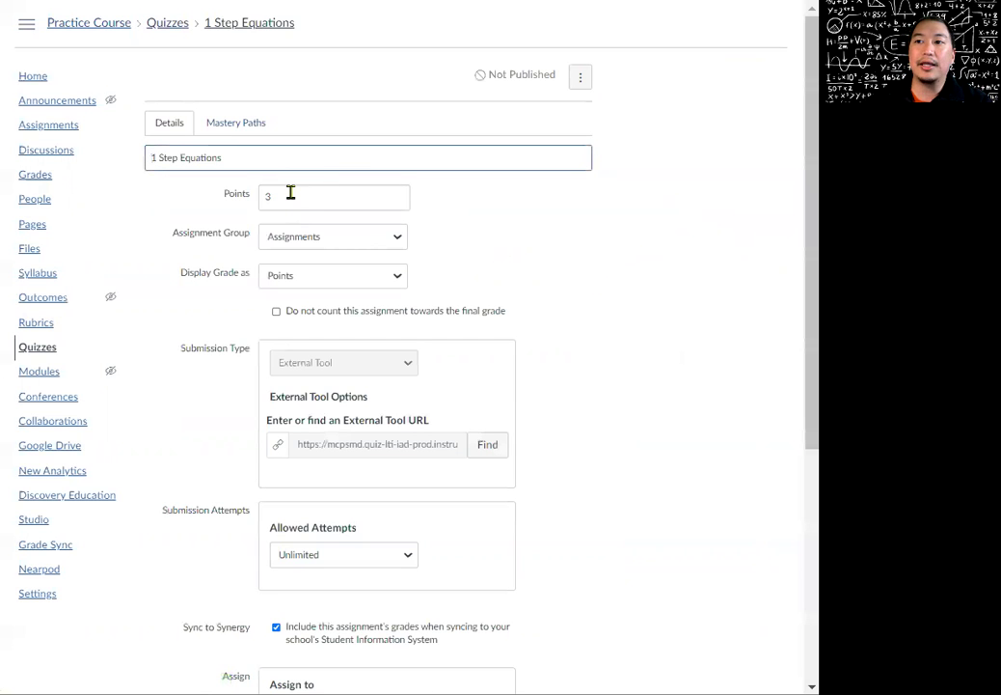
{"action": "double_click", "coordinate": [294, 200]}
{"action": "type", "text": "5"}
{"action": "scroll", "coordinate": [550, 251], "scroll_direction": "down", "scroll_amount": 4}
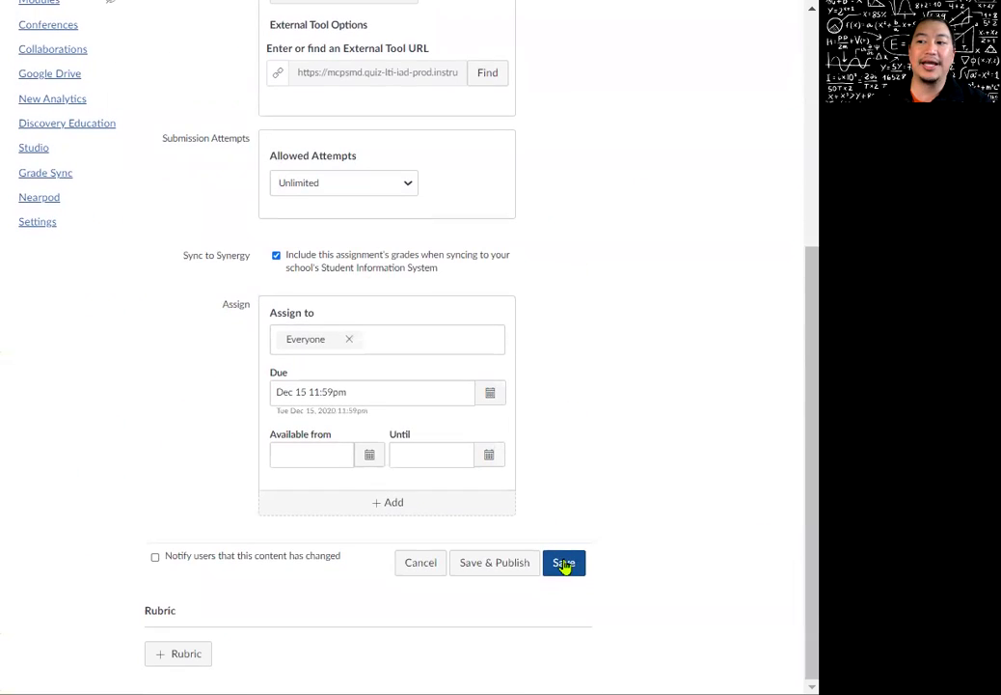
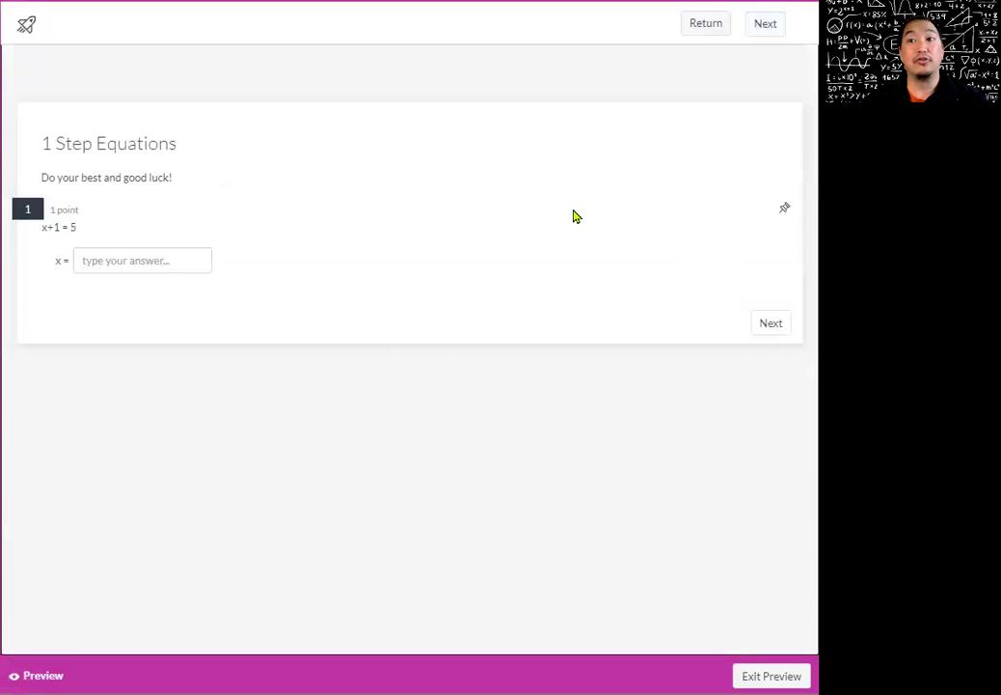
Answer the three equation questions in the quiz preview with x = 4, x = 1 and x = 3.
{"action": "left_click", "coordinate": [178, 261]}
{"action": "type", "text": "4"}
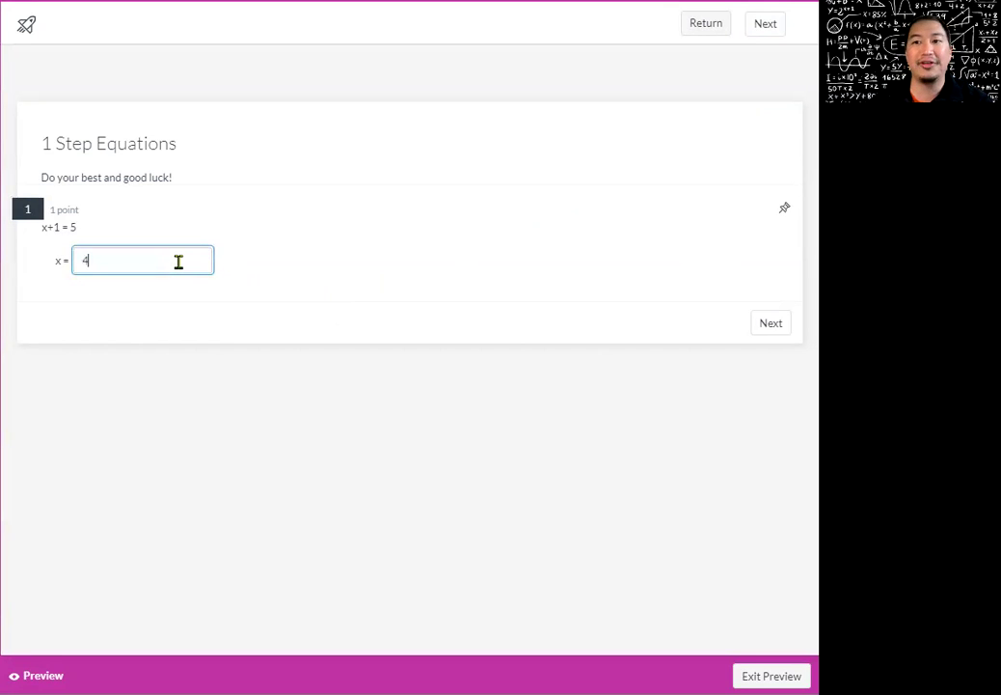
{"action": "left_click", "coordinate": [424, 282]}
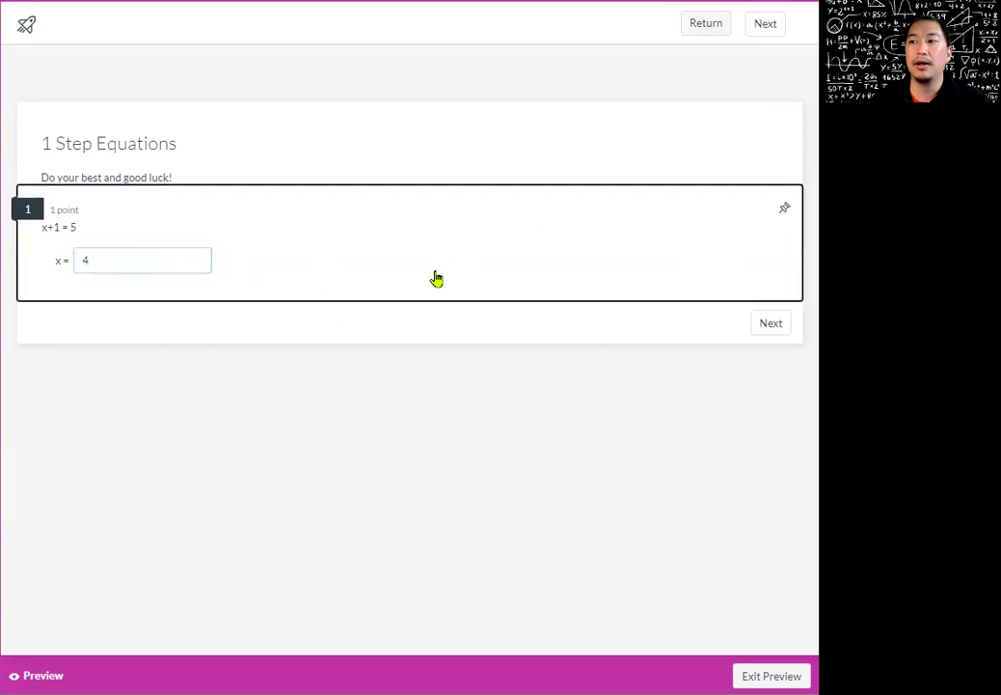
{"action": "left_click", "coordinate": [775, 330]}
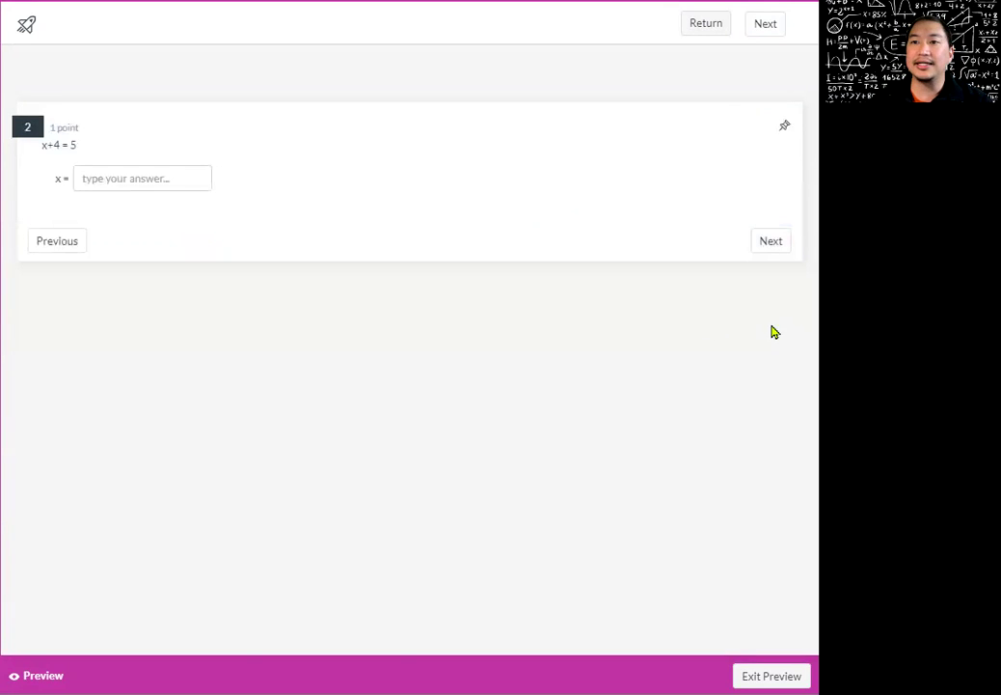
{"action": "left_click", "coordinate": [144, 182]}
{"action": "type", "text": "1"}
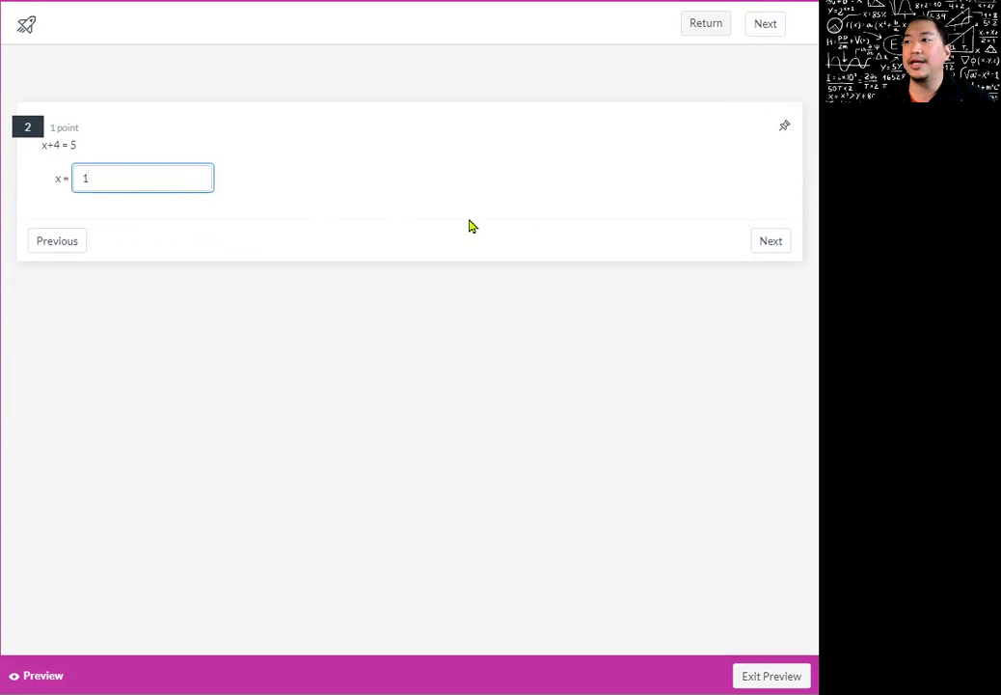
{"action": "left_click", "coordinate": [769, 243]}
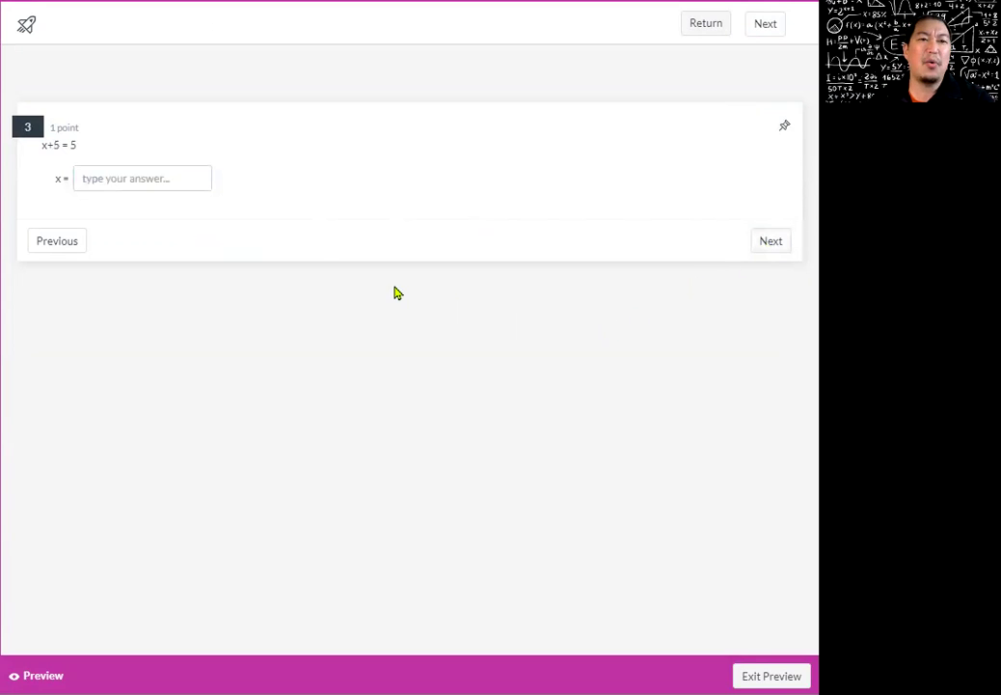
{"action": "left_click", "coordinate": [134, 179]}
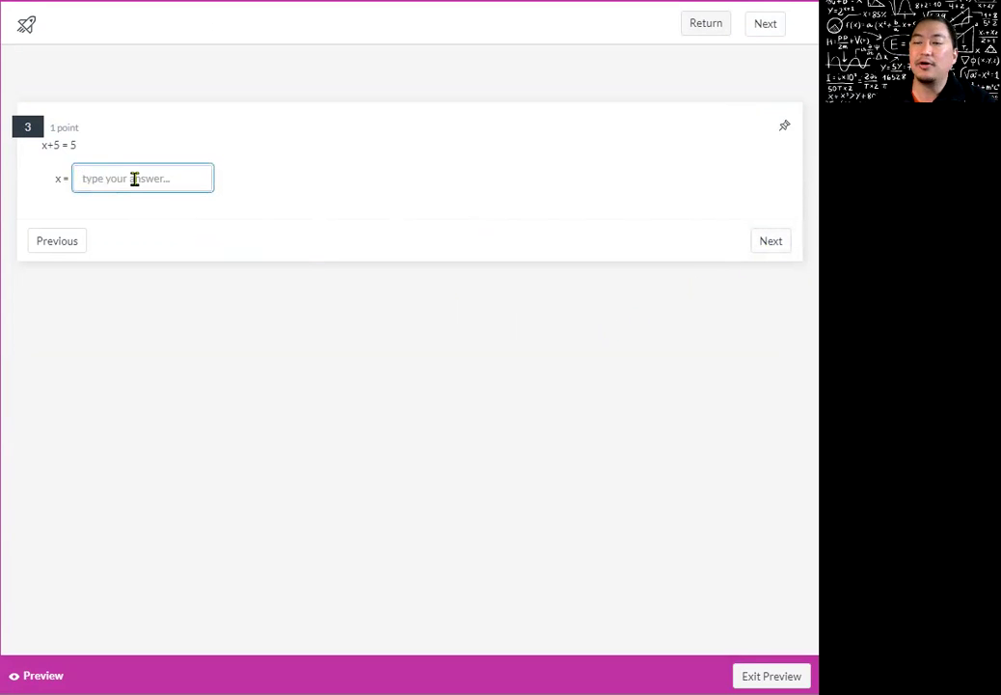
{"action": "type", "text": "3"}
{"action": "left_click", "coordinate": [383, 231]}
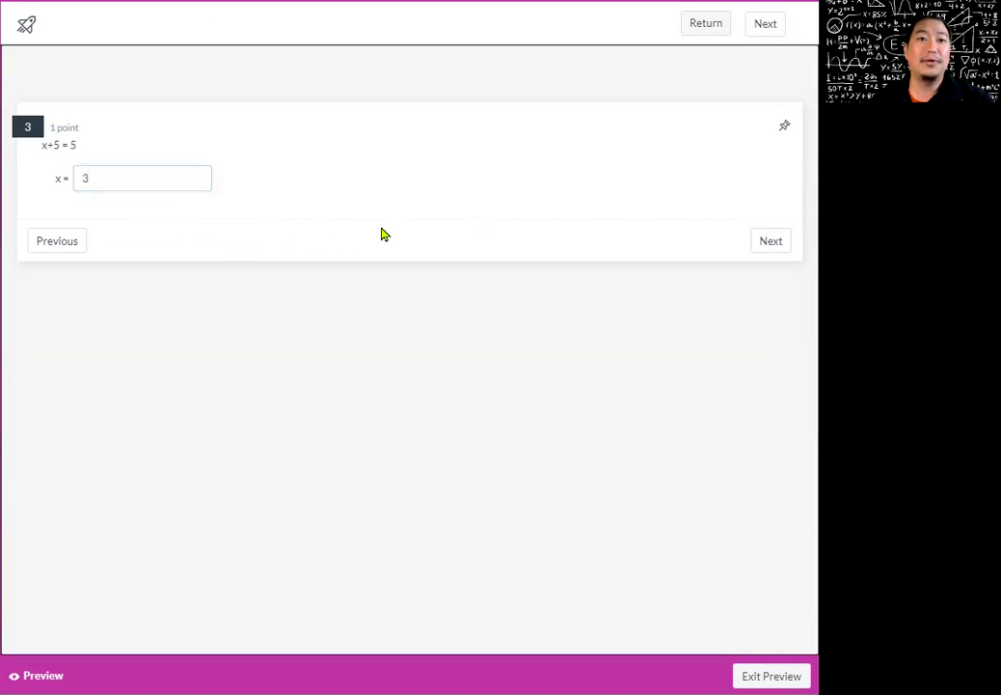
{"action": "left_click", "coordinate": [768, 243]}
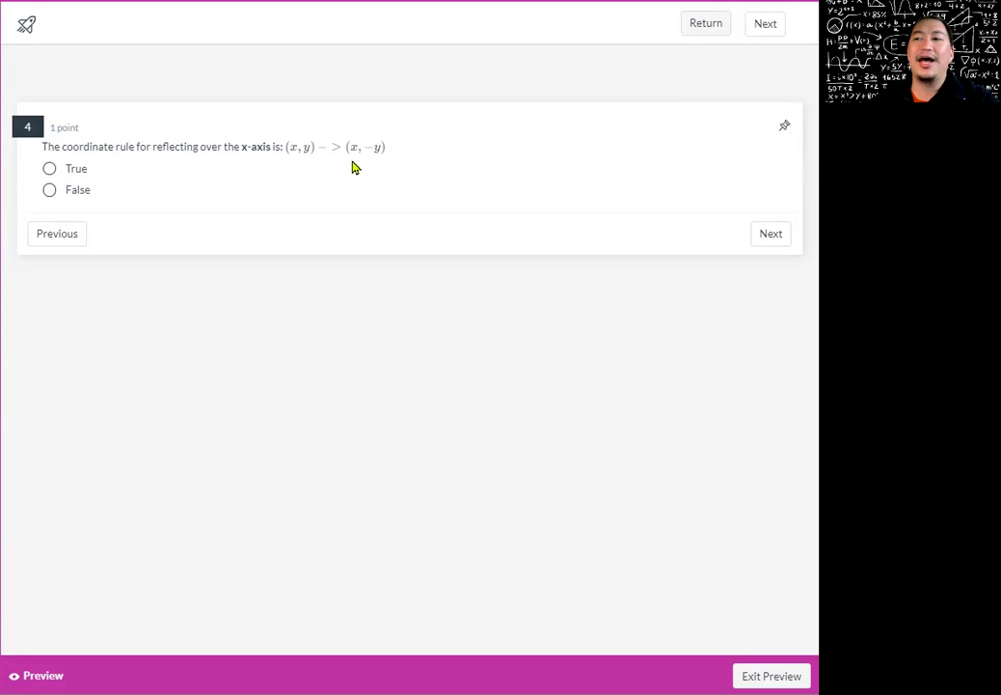
Answer True to both reflection rule questions in the preview, and submit the attempt with confirmation.
{"action": "left_click", "coordinate": [50, 171]}
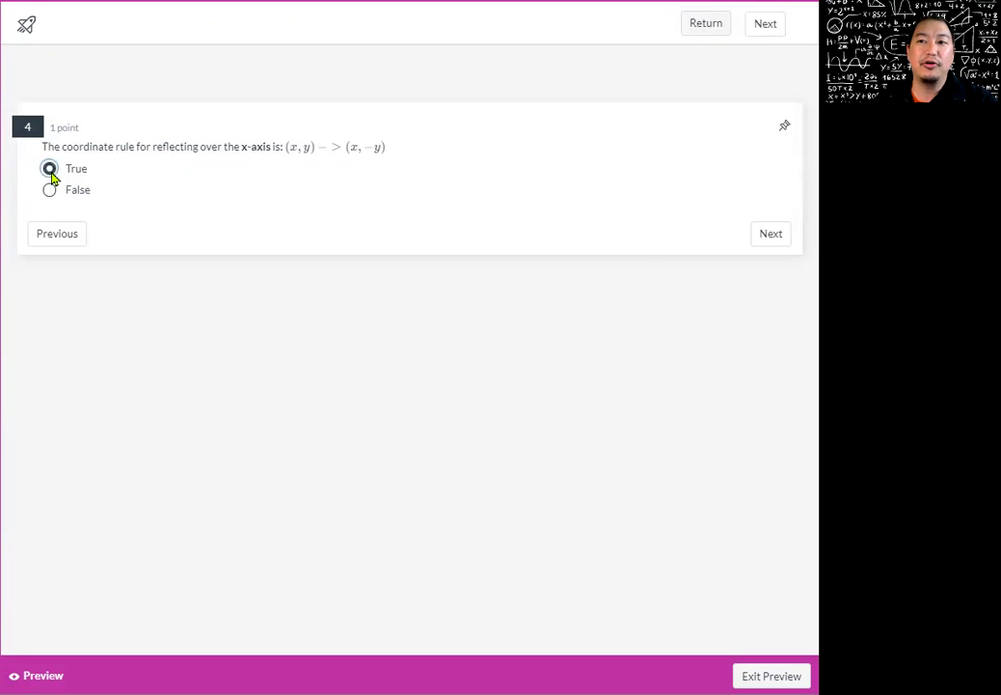
{"action": "left_click", "coordinate": [762, 235]}
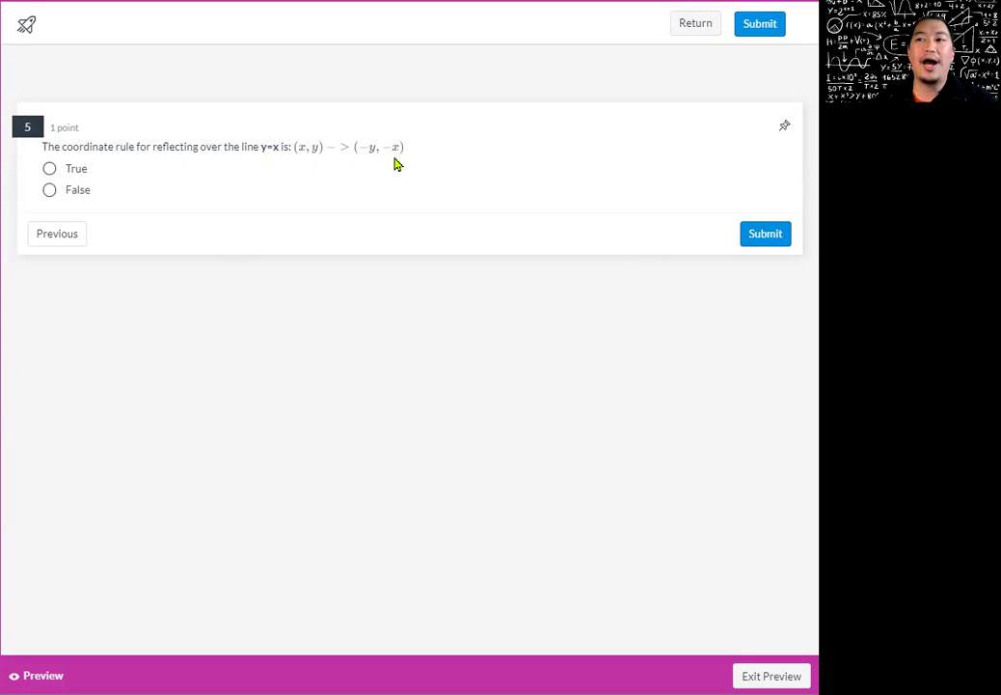
{"action": "left_click", "coordinate": [49, 171]}
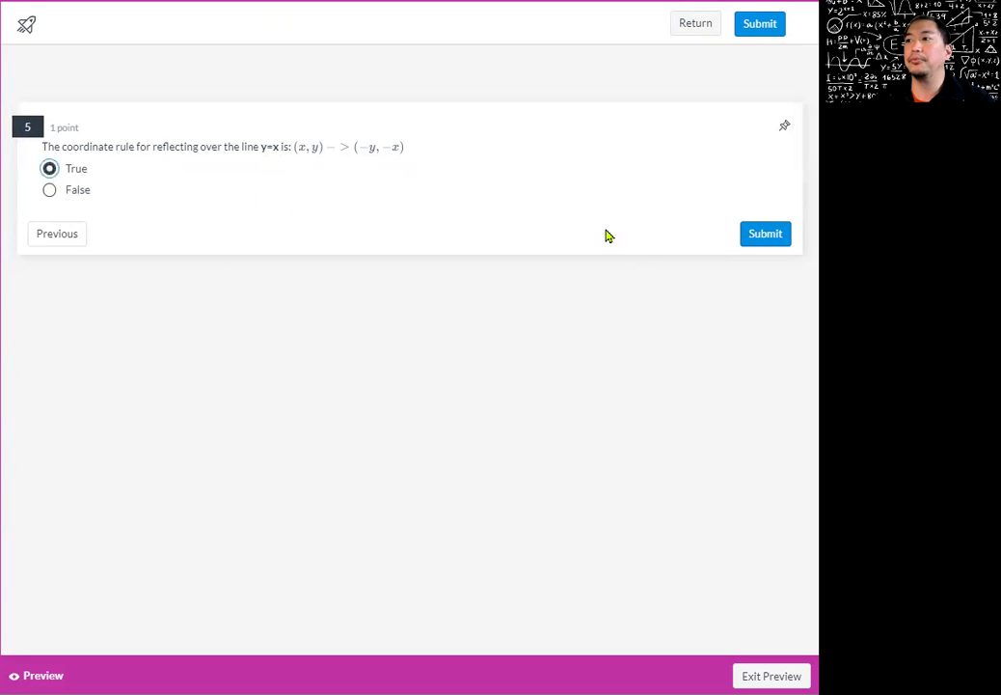
{"action": "left_click", "coordinate": [763, 236]}
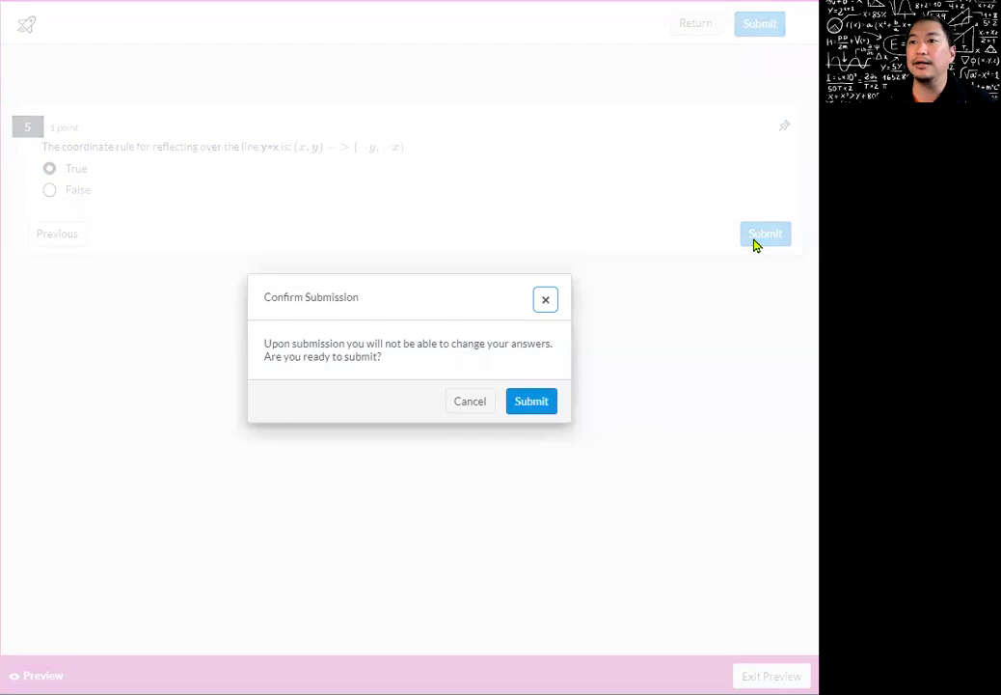
{"action": "left_click", "coordinate": [532, 401]}
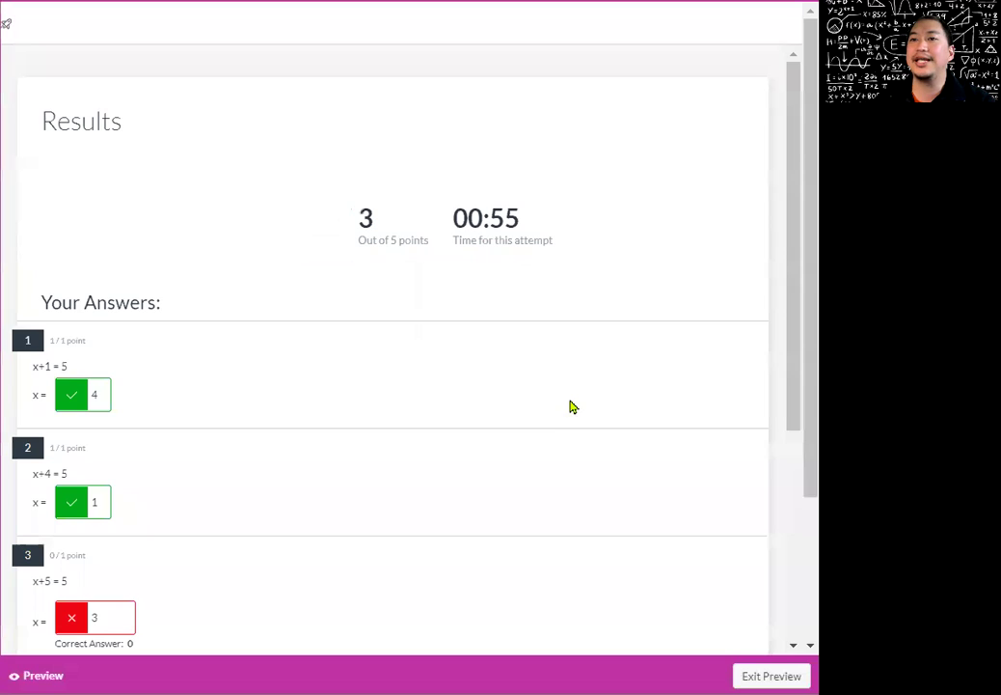
Review the score and the graded answers on the results page of the preview attempt.
{"action": "scroll", "coordinate": [545, 406], "scroll_direction": "down", "scroll_amount": 5}
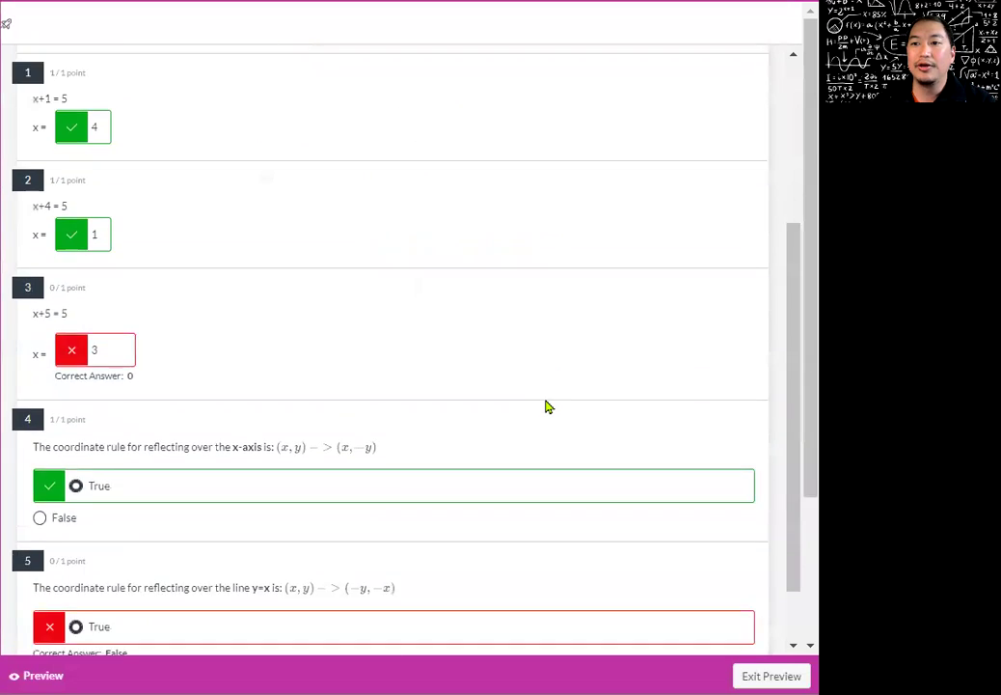
{"action": "scroll", "coordinate": [518, 343], "scroll_direction": "up", "scroll_amount": 4}
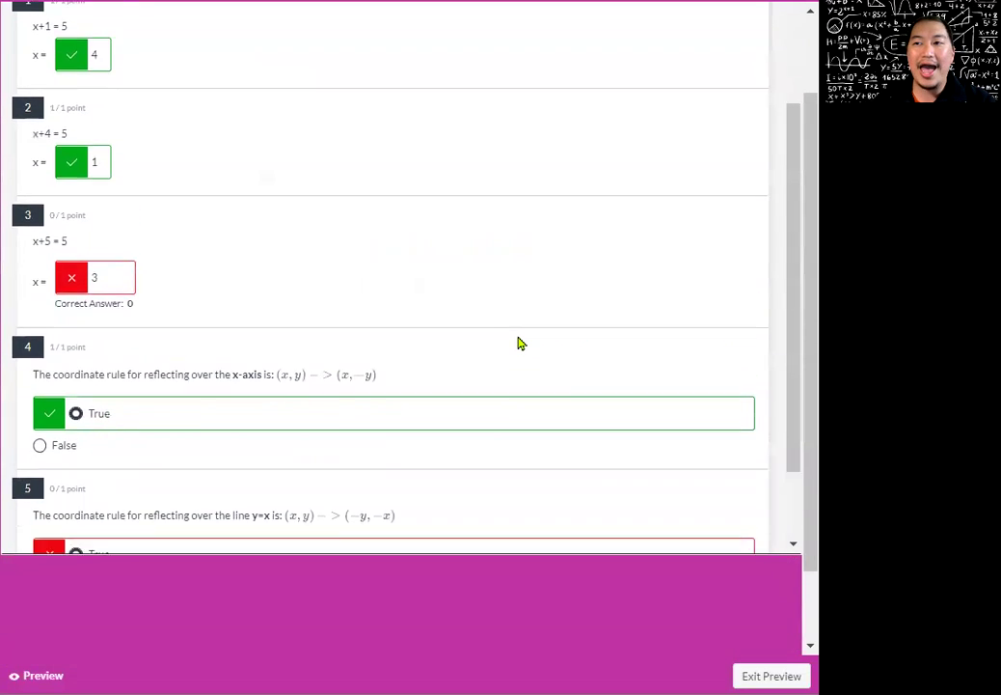
{"action": "scroll", "coordinate": [518, 344], "scroll_direction": "down", "scroll_amount": 1}
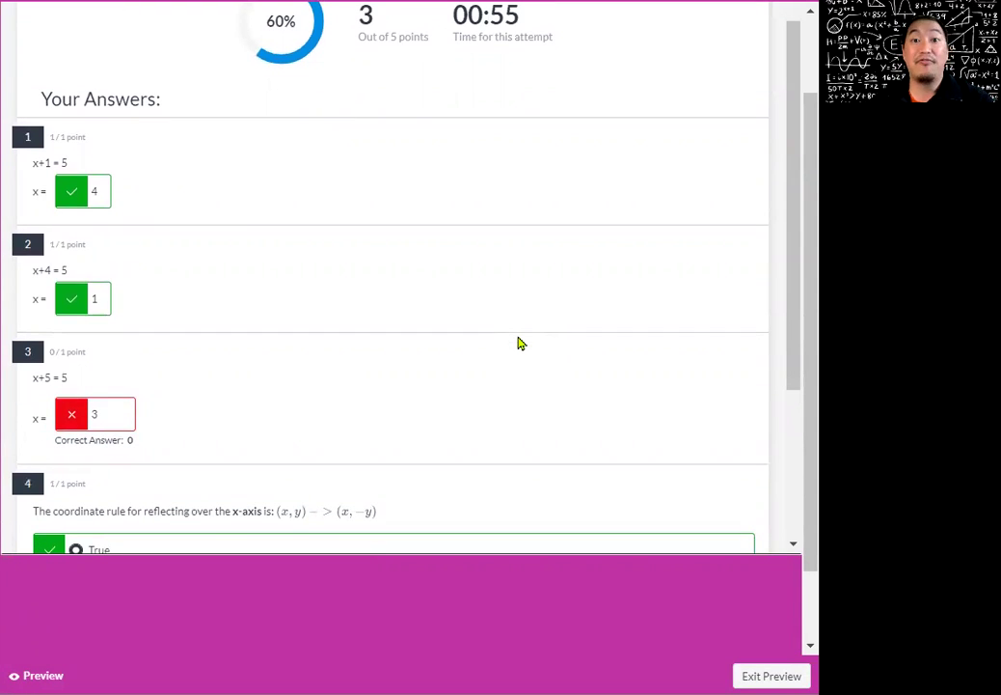
{"action": "scroll", "coordinate": [519, 344], "scroll_direction": "up", "scroll_amount": 1}
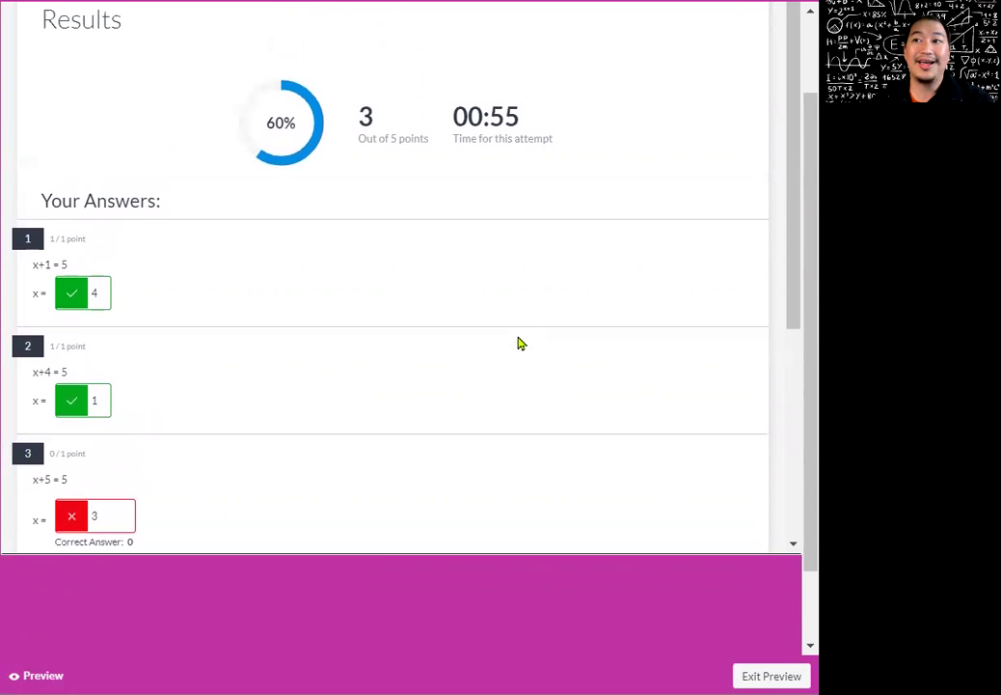